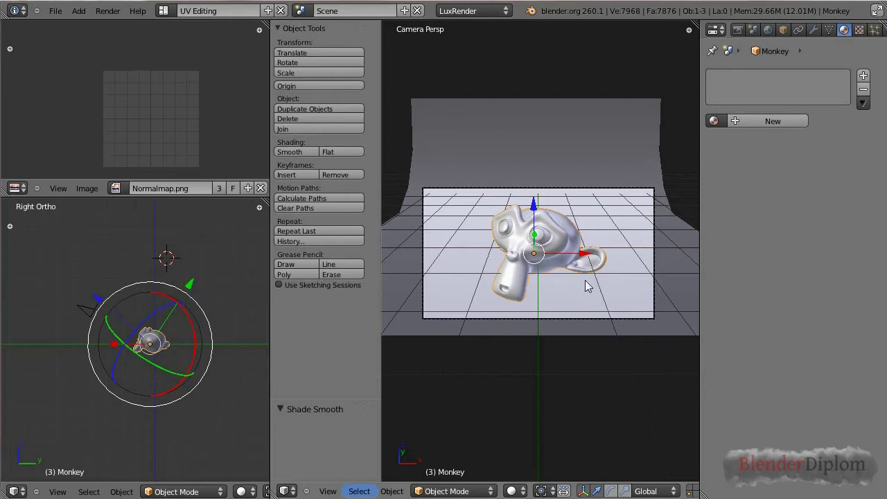
Step: Orbit, zoom and pan the left viewport between side and front views to frame Suzanne
{"action": "key", "text": "KP_0"}
{"action": "key", "text": "KP_0"}
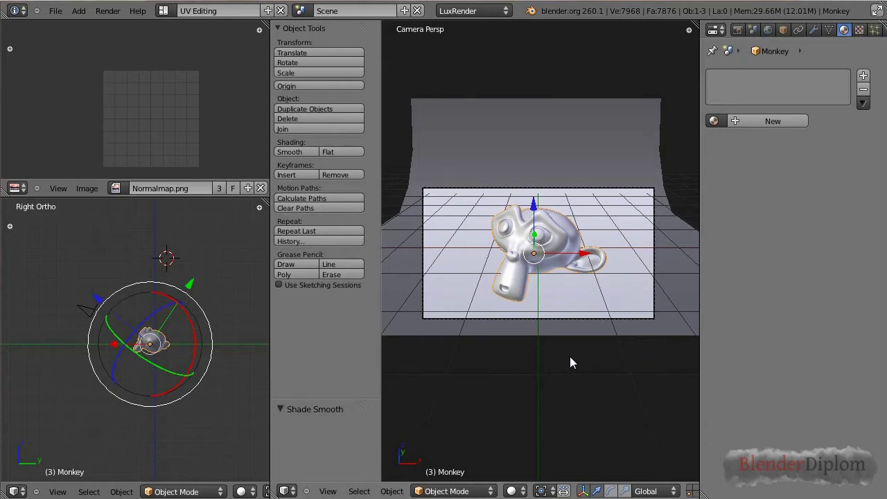
{"action": "scroll", "coordinate": [131, 371], "scroll_direction": "up", "scroll_amount": 1}
{"action": "scroll", "coordinate": [139, 381], "scroll_direction": "up", "scroll_amount": 2}
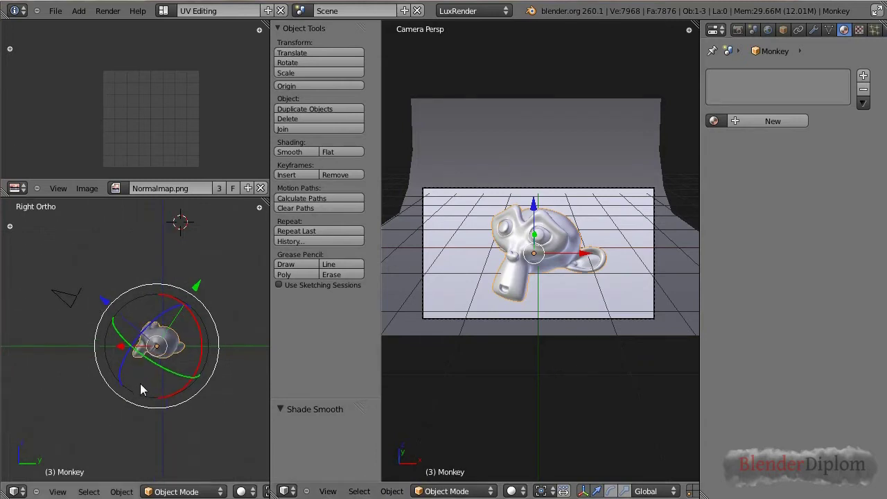
{"action": "scroll", "coordinate": [141, 385], "scroll_direction": "up", "scroll_amount": 2}
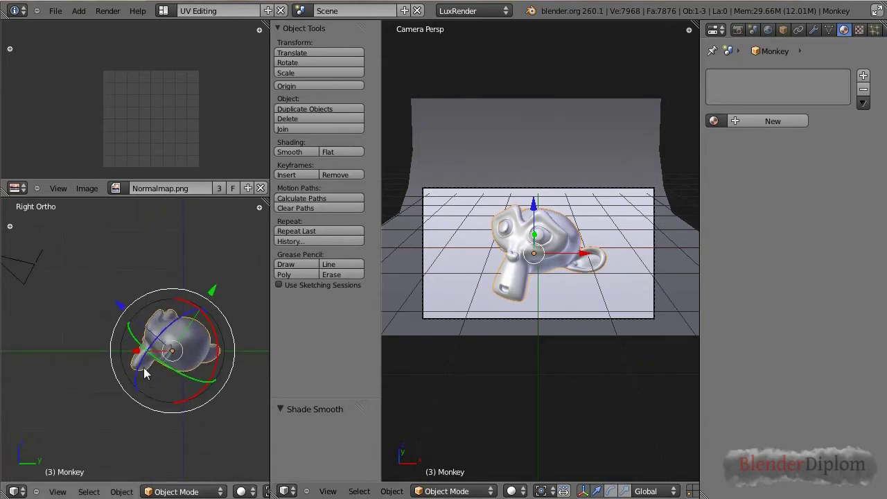
{"action": "scroll", "coordinate": [102, 309], "scroll_direction": "down", "scroll_amount": 1}
{"action": "middle_click_drag", "start_coordinate": [102, 310], "coordinate": [109, 329]}
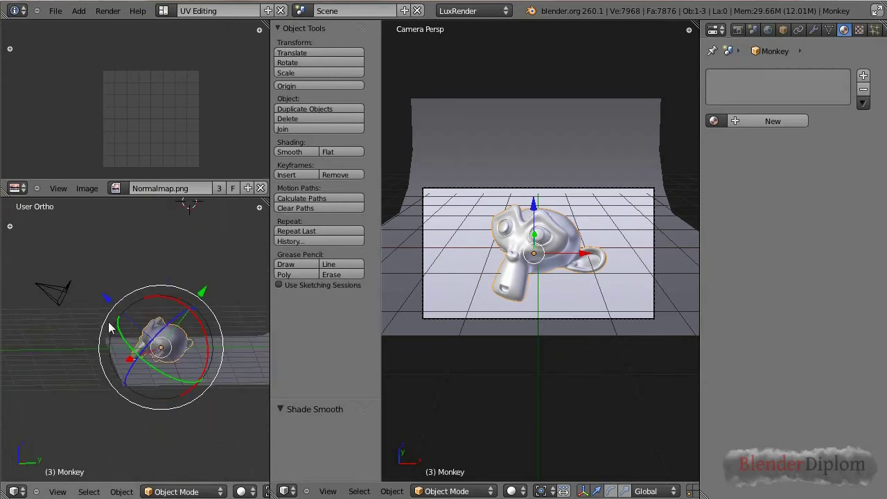
{"action": "key", "text": "KP_1"}
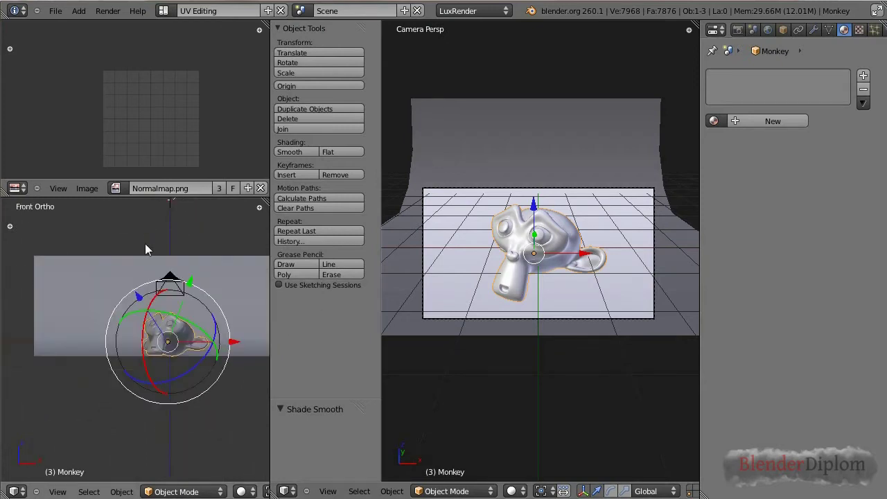
{"action": "key", "text": "KP_3"}
{"action": "middle_click_drag", "start_coordinate": [145, 244], "coordinate": [133, 363], "text": "shift"}
Step: Add two sun lamps above Suzanne, tilting one about 23.8° and shifting it sideways
{"action": "key", "text": "shift+a"}
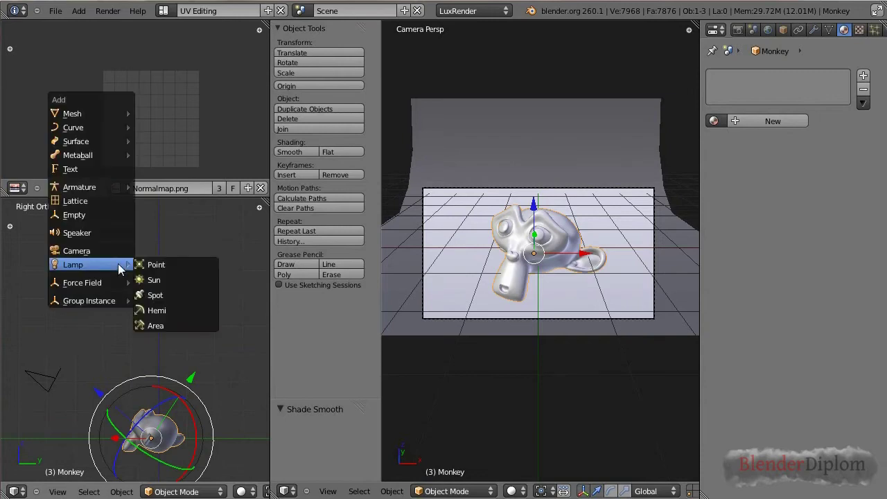
{"action": "left_click", "coordinate": [173, 282]}
{"action": "key", "text": "shift+r"}
{"action": "key", "text": "r"}
{"action": "left_click", "coordinate": [125, 375]}
{"action": "key", "text": "KP_1"}
{"action": "key", "text": "r"}
{"action": "left_click", "coordinate": [119, 399]}
{"action": "key", "text": "g"}
{"action": "left_click", "coordinate": [231, 355]}
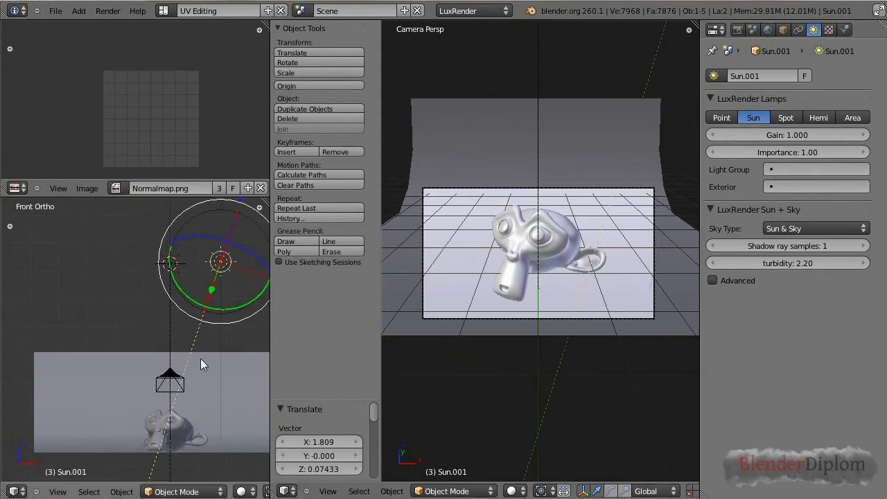
Step: Set the Sun + Sky turbidity to 10 and start a LuxRender render
{"action": "scroll", "coordinate": [201, 358], "scroll_direction": "down", "scroll_amount": 3}
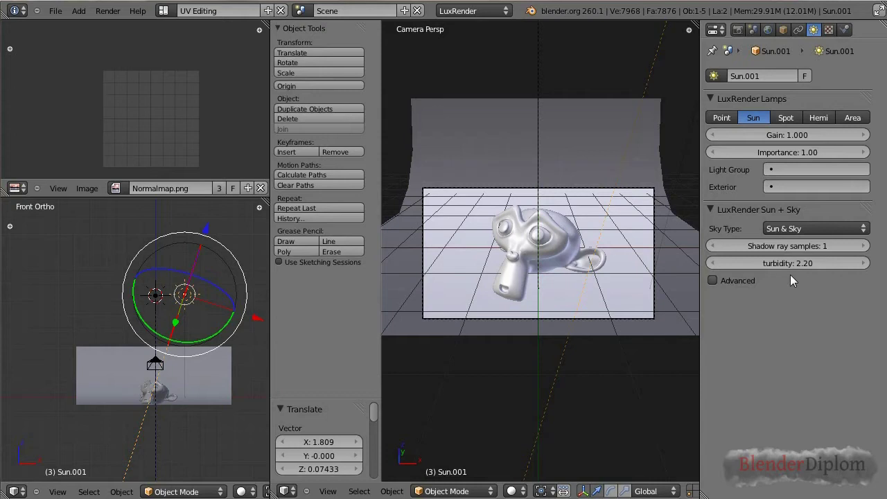
{"action": "left_click_drag", "start_coordinate": [788, 265], "coordinate": [838, 263]}
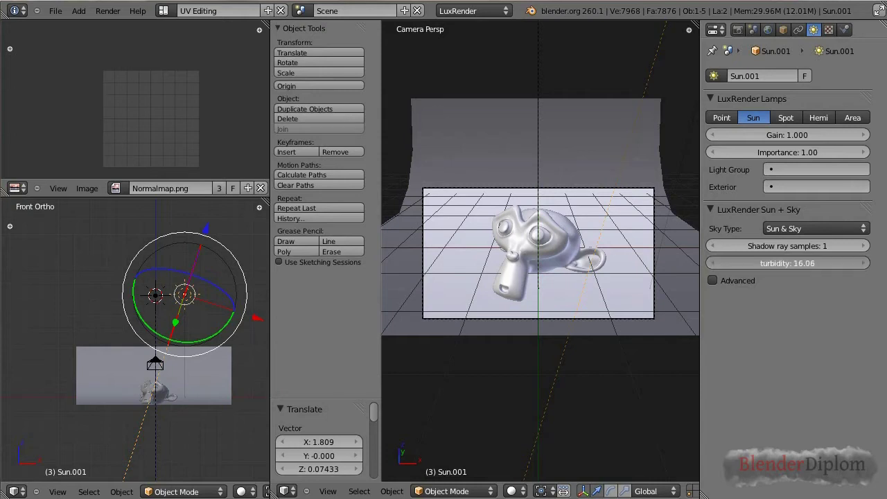
{"action": "left_click", "coordinate": [785, 262]}
{"action": "type", "text": "5"}
{"action": "key", "text": "Return"}
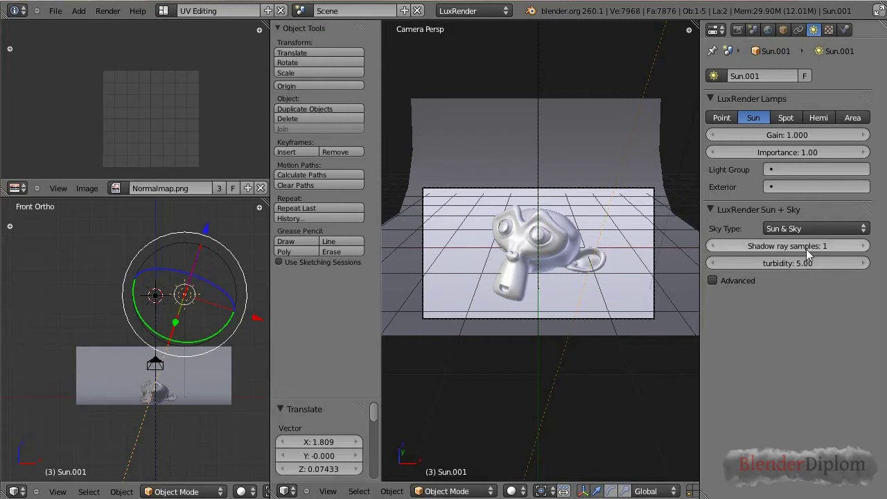
{"action": "left_click", "coordinate": [790, 263]}
{"action": "type", "text": "10"}
{"action": "key", "text": "Return"}
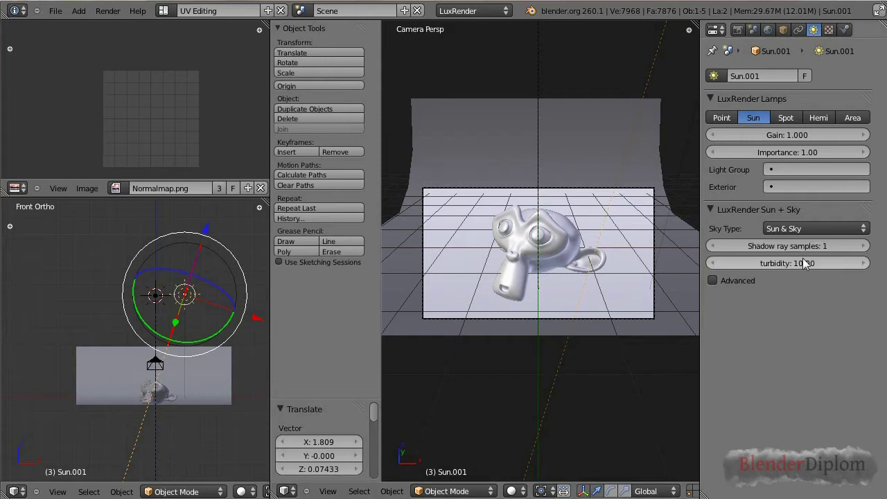
{"action": "key", "text": "F12"}
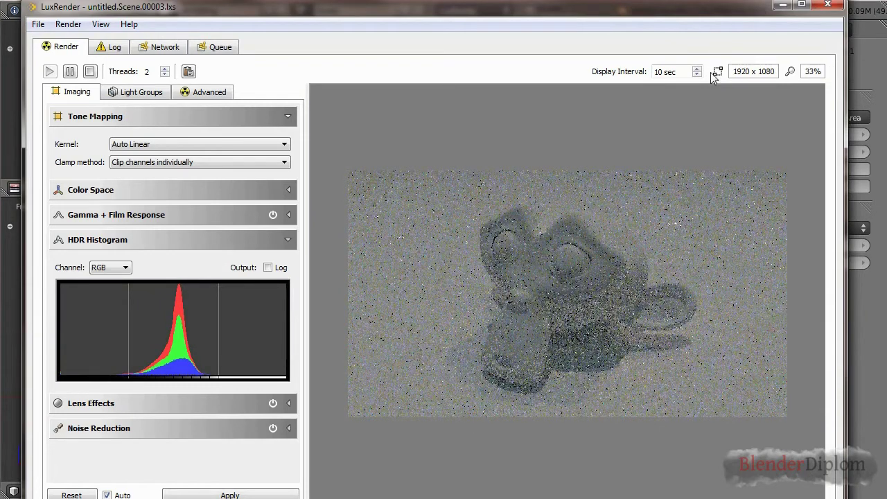
Step: Move the LuxRender window aside to bring Blender's render result back
{"action": "left_click_drag", "start_coordinate": [762, 10], "coordinate": [201, 38]}
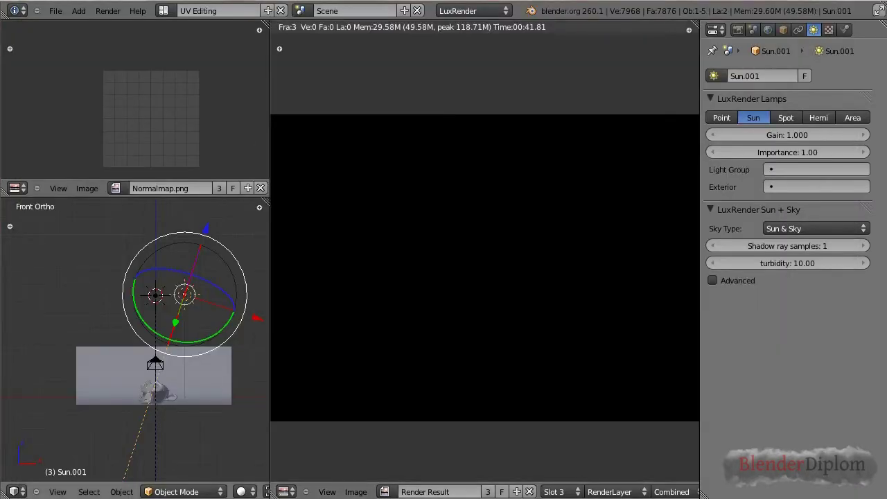
Step: Back in the right-side 3D view, delete the first sun lamp
{"action": "key", "text": "Escape"}
{"action": "key", "text": "KP_3"}
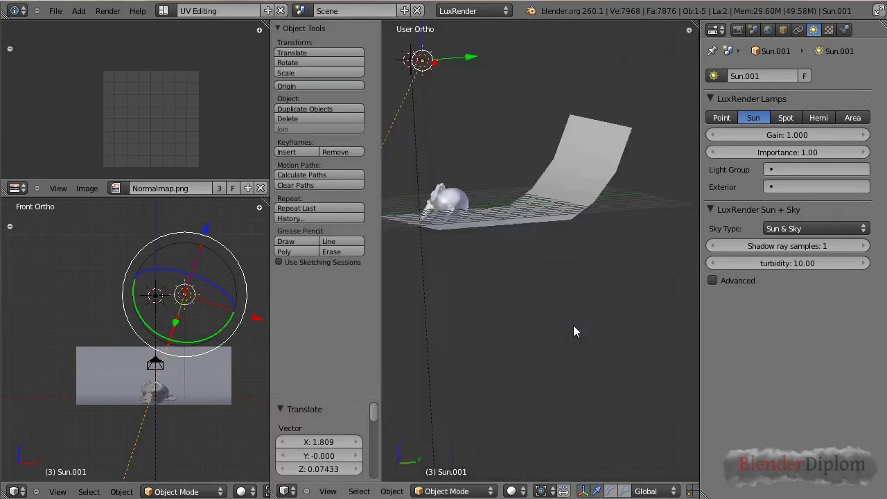
{"action": "middle_click_drag", "start_coordinate": [524, 282], "coordinate": [552, 349], "text": "shift"}
{"action": "key", "text": "x"}
{"action": "left_click", "coordinate": [558, 344]}
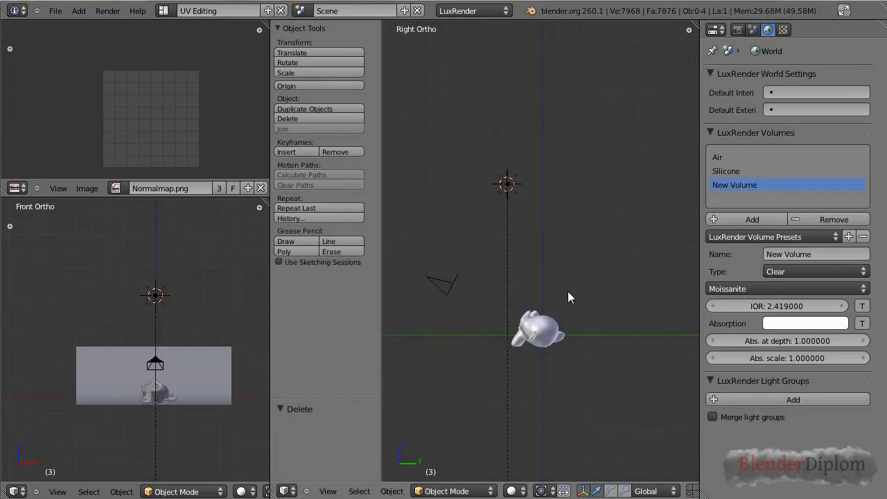
Step: Select and delete the remaining sun lamp, then nudge the LuxRender window up
{"action": "key", "text": "shift+a"}
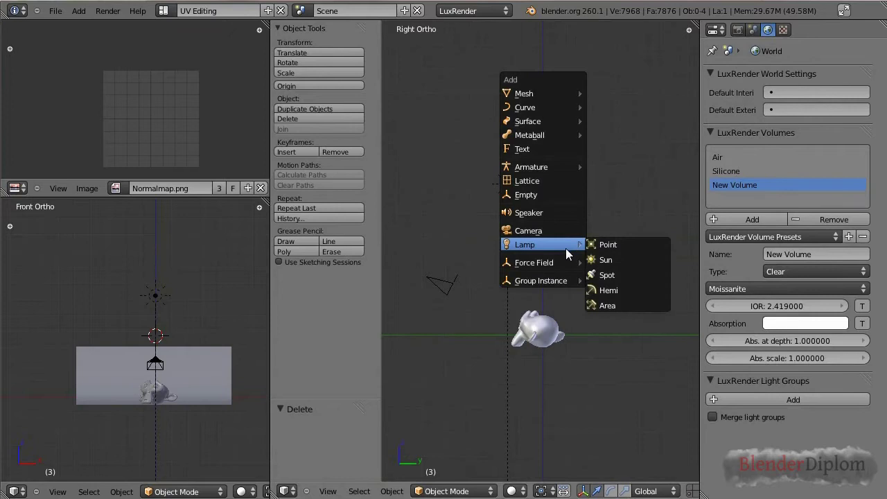
{"action": "left_click", "coordinate": [570, 243]}
{"action": "right_click", "coordinate": [504, 215]}
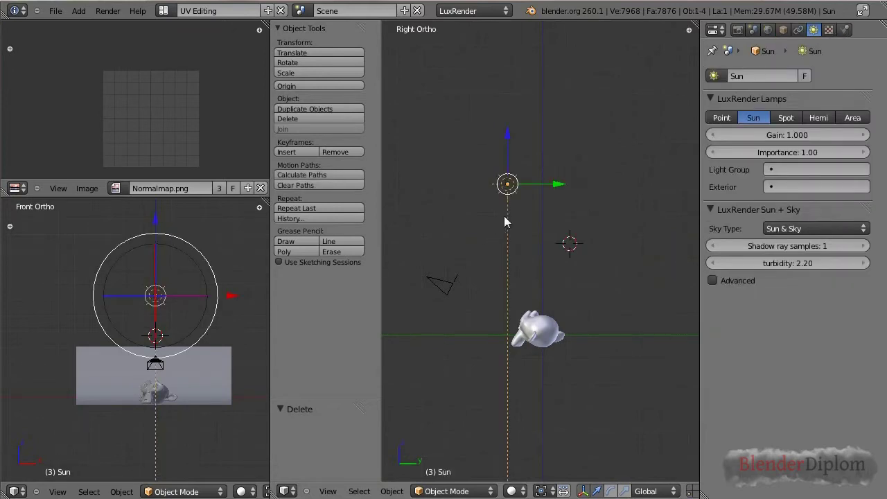
{"action": "middle_click_drag", "start_coordinate": [503, 215], "coordinate": [560, 289]}
{"action": "key", "text": "x"}
{"action": "left_click", "coordinate": [558, 291]}
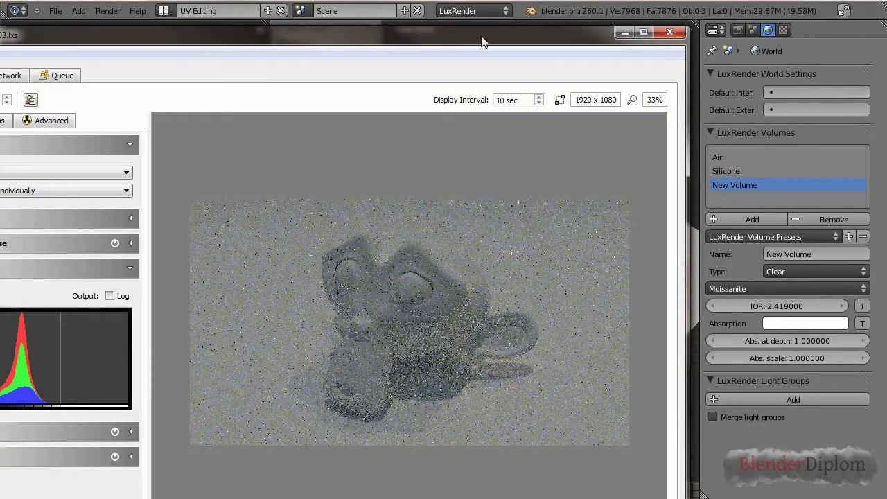
{"action": "left_click_drag", "start_coordinate": [479, 28], "coordinate": [478, 15]}
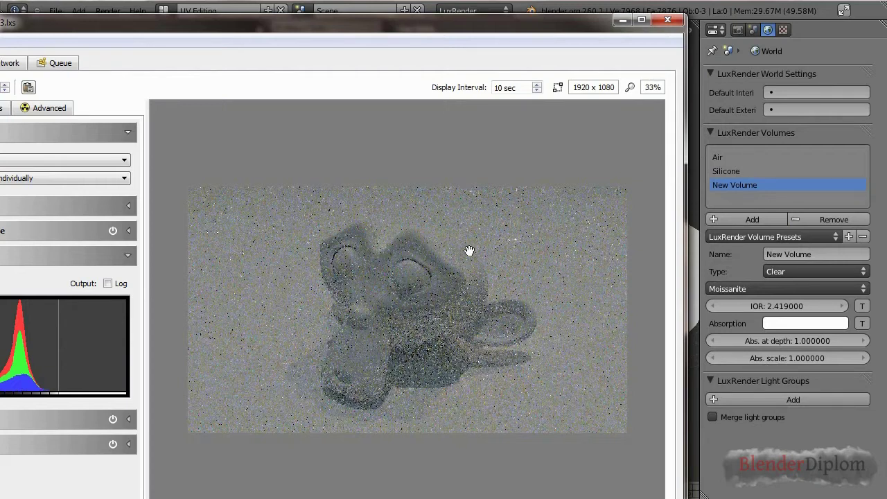
Step: Add a plane high above Suzanne and tilt it -39.951° around X
{"action": "left_click", "coordinate": [622, 19]}
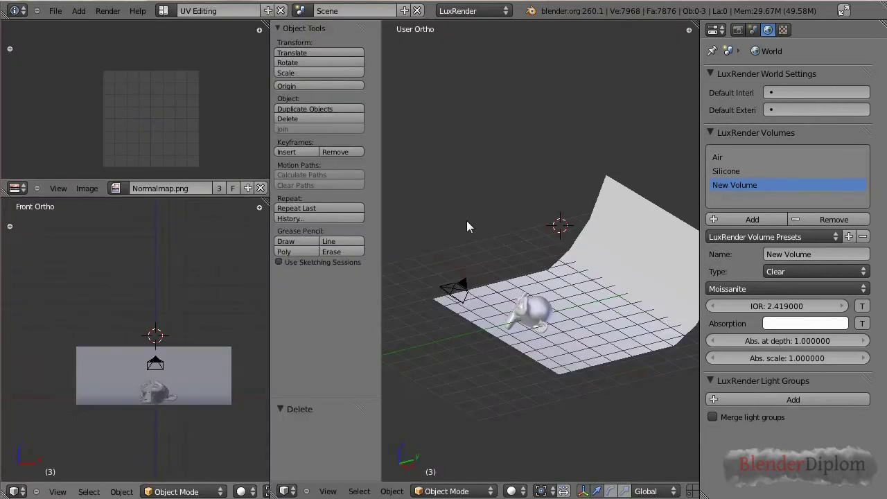
{"action": "key", "text": "KP_3"}
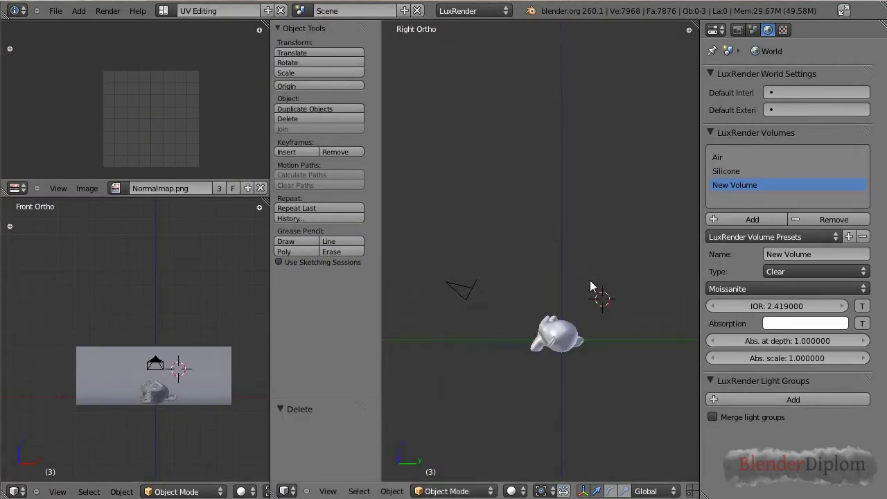
{"action": "key", "text": "shift+a"}
{"action": "left_click", "coordinate": [467, 247]}
{"action": "key", "text": "shift+a"}
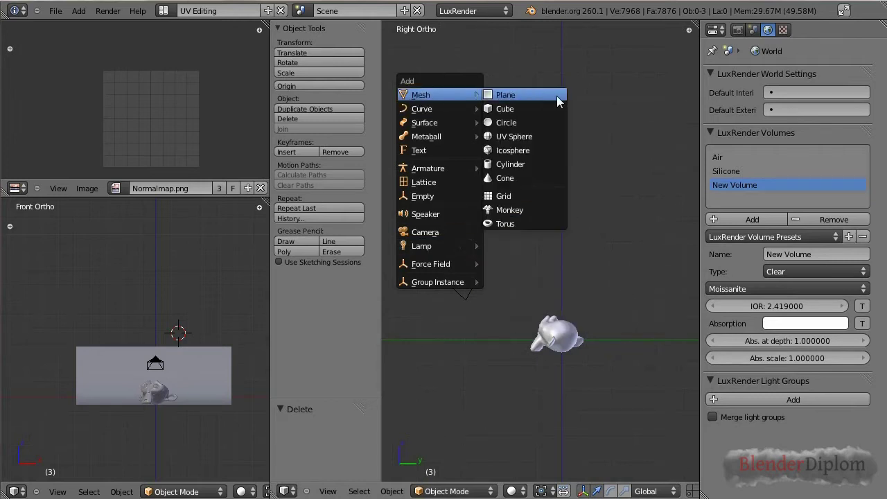
{"action": "left_click", "coordinate": [557, 97]}
{"action": "key", "text": "r"}
{"action": "left_click", "coordinate": [451, 211]}
{"action": "mouse_move", "coordinate": [451, 212]}
{"action": "middle_mouse_down"}
{"action": "mouse_move", "coordinate": [634, 326]}
{"action": "mouse_move", "coordinate": [489, 299]}
{"action": "mouse_move", "coordinate": [660, 270]}
{"action": "middle_mouse_up"}
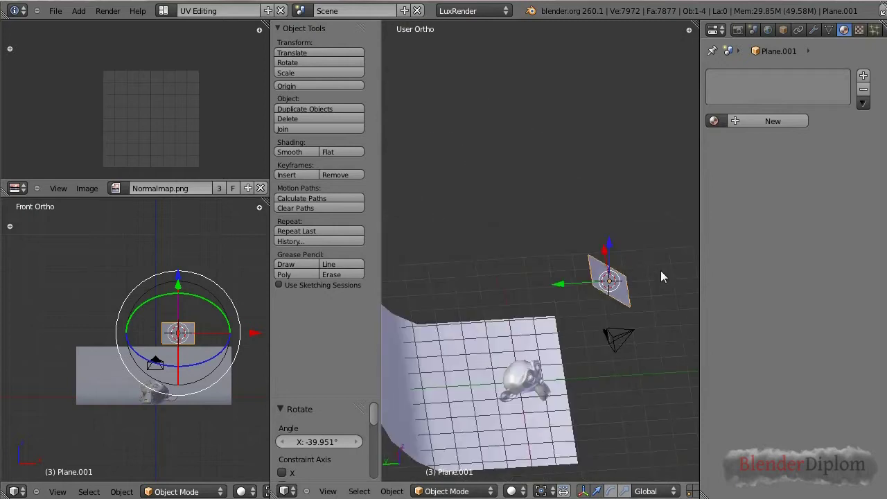
{"action": "middle_click_drag", "start_coordinate": [554, 411], "coordinate": [531, 263]}
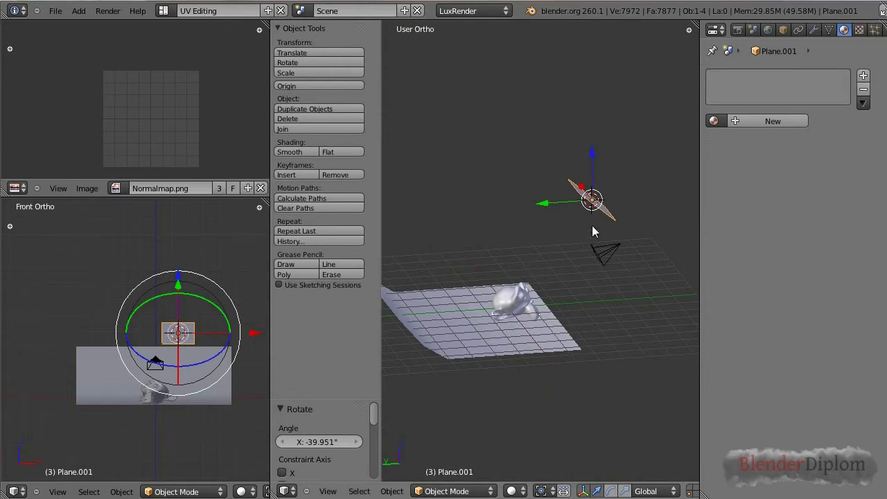
Step: Lower the plane 0.898 units along Z and orbit to check its placement
{"action": "key", "text": "g"}
{"action": "key", "text": "z"}
{"action": "left_click", "coordinate": [532, 267]}
{"action": "mouse_move", "coordinate": [533, 267]}
{"action": "middle_mouse_down"}
{"action": "mouse_move", "coordinate": [598, 261]}
{"action": "mouse_move", "coordinate": [509, 294]}
{"action": "middle_mouse_up"}
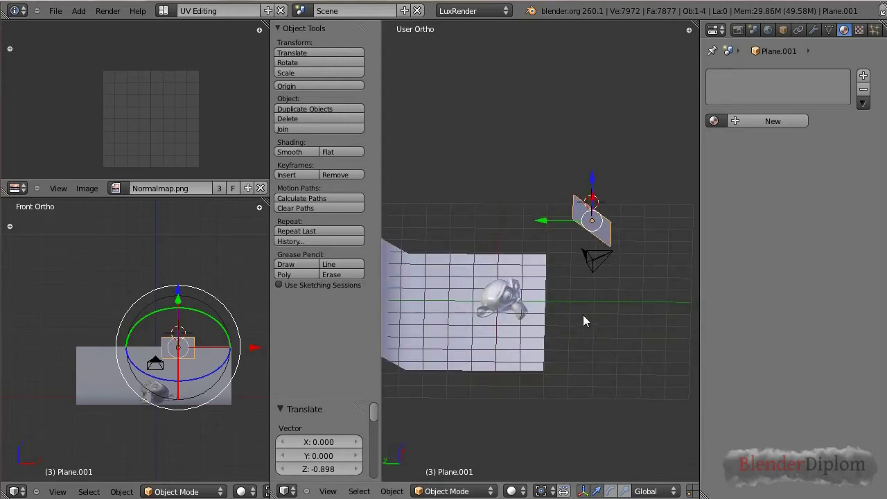
{"action": "middle_click_drag", "start_coordinate": [619, 324], "coordinate": [548, 369]}
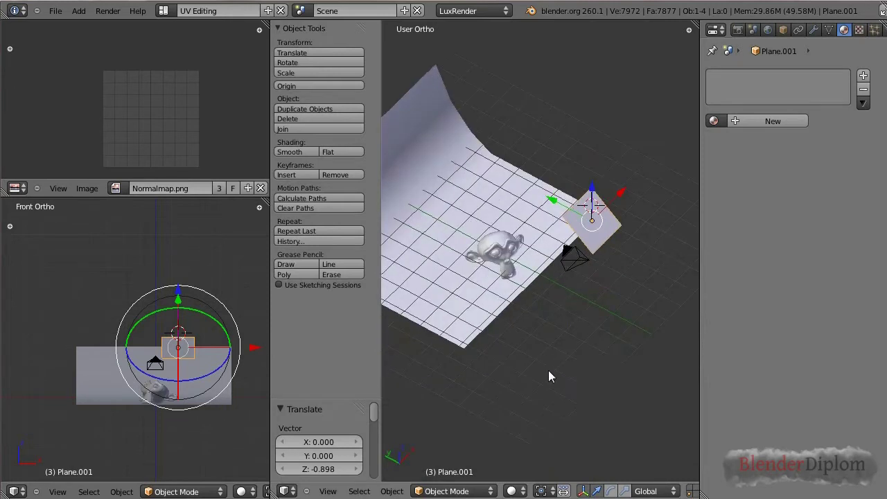
Step: Expand the viewport display settings in the properties sidebar, then hide the sidebar
{"action": "key", "text": "n"}
{"action": "scroll", "coordinate": [618, 207], "scroll_direction": "up", "scroll_amount": 3}
{"action": "scroll", "coordinate": [621, 210], "scroll_direction": "up", "scroll_amount": 5}
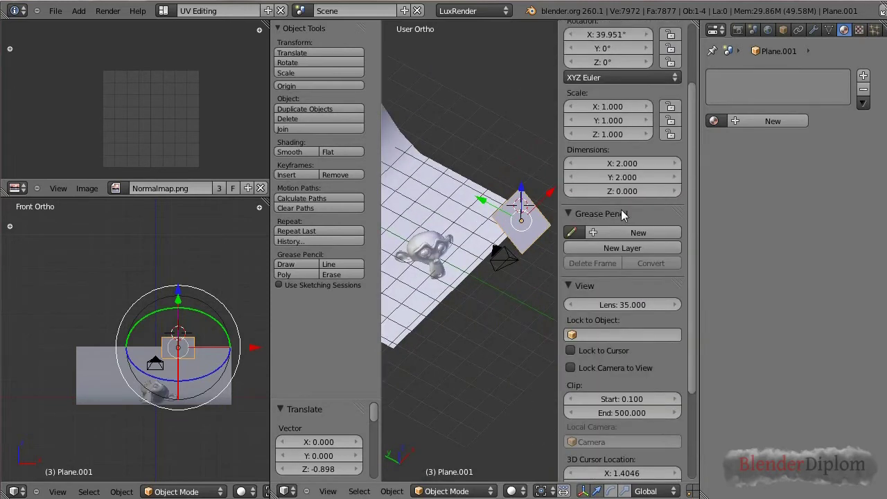
{"action": "scroll", "coordinate": [625, 226], "scroll_direction": "up", "scroll_amount": 4}
{"action": "scroll", "coordinate": [606, 408], "scroll_direction": "down", "scroll_amount": 5}
{"action": "scroll", "coordinate": [606, 407], "scroll_direction": "down", "scroll_amount": 3}
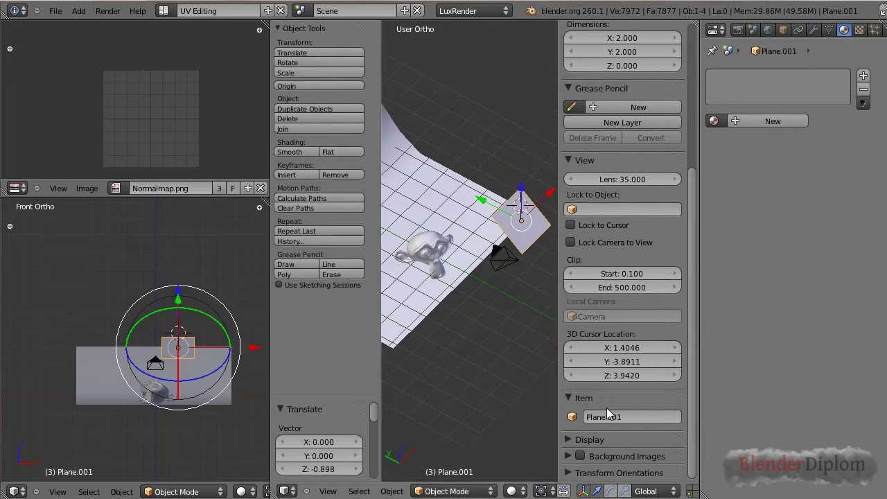
{"action": "left_click", "coordinate": [586, 440]}
{"action": "scroll", "coordinate": [587, 440], "scroll_direction": "down", "scroll_amount": 8}
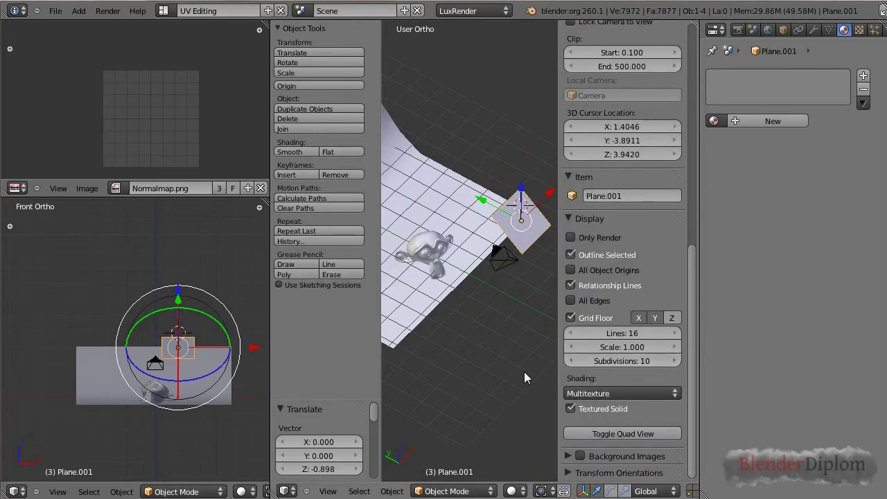
{"action": "key", "text": "n"}
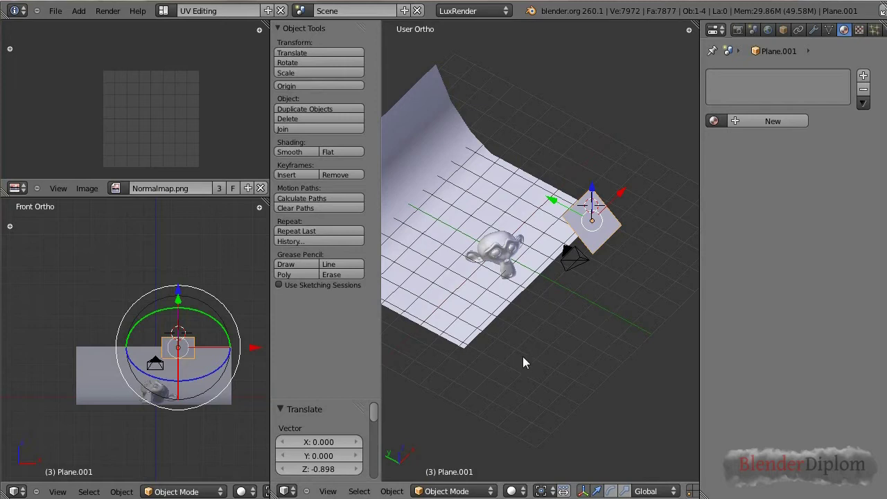
Step: From a near top-down view, set the transform orientation to Normal
{"action": "middle_click_drag", "start_coordinate": [461, 208], "coordinate": [660, 72]}
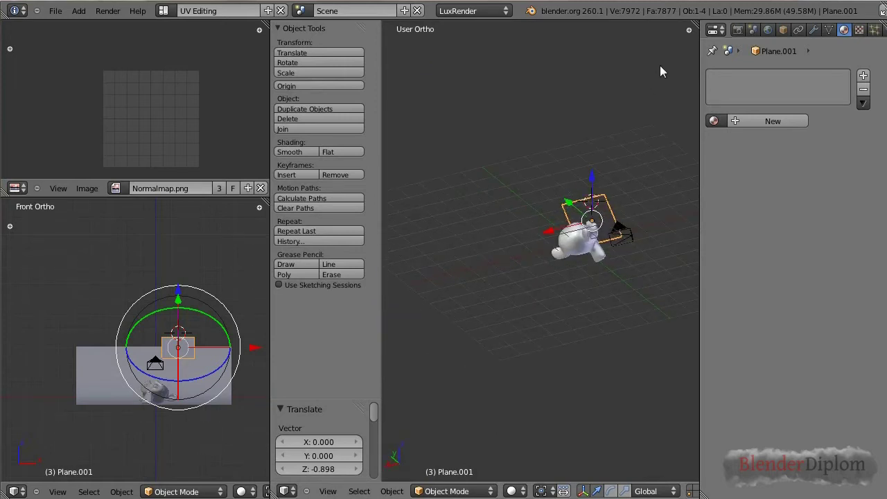
{"action": "mouse_move", "coordinate": [660, 69]}
{"action": "middle_mouse_down"}
{"action": "mouse_move", "coordinate": [627, 156]}
{"action": "mouse_move", "coordinate": [649, 103]}
{"action": "mouse_move", "coordinate": [547, 234]}
{"action": "mouse_move", "coordinate": [505, 208]}
{"action": "mouse_move", "coordinate": [582, 248]}
{"action": "middle_mouse_up"}
{"action": "scroll", "coordinate": [586, 249], "scroll_direction": "up", "scroll_amount": 3}
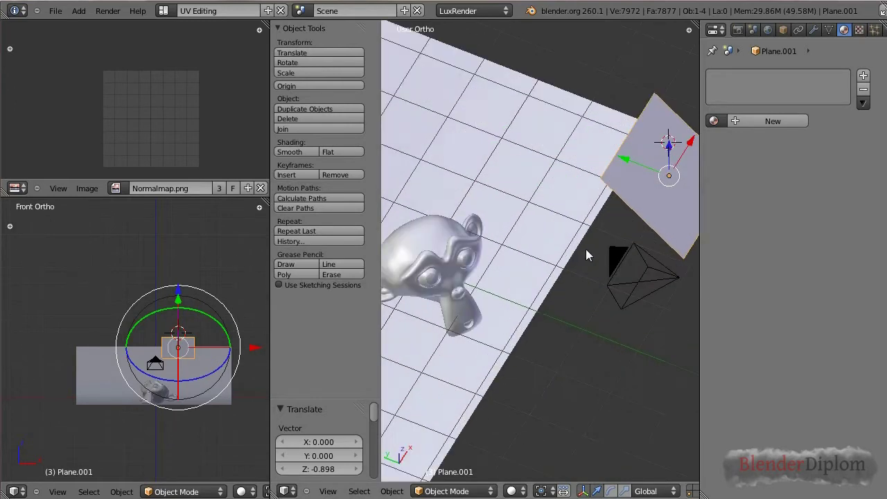
{"action": "scroll", "coordinate": [585, 249], "scroll_direction": "down", "scroll_amount": 4}
{"action": "mouse_move", "coordinate": [469, 208]}
{"action": "middle_mouse_down"}
{"action": "mouse_move", "coordinate": [564, 151]}
{"action": "mouse_move", "coordinate": [500, 181]}
{"action": "mouse_move", "coordinate": [539, 154]}
{"action": "middle_mouse_up"}
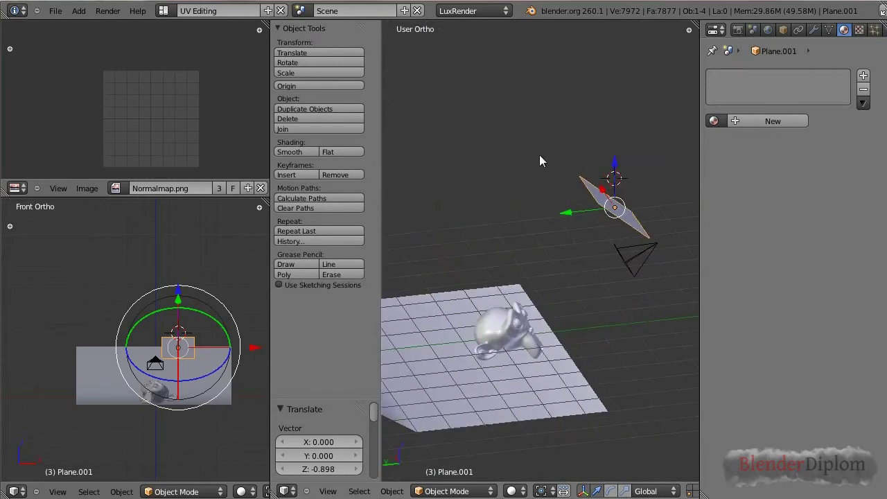
{"action": "left_click", "coordinate": [651, 490]}
{"action": "left_click", "coordinate": [669, 433]}
Step: Put Plane.001 into Edit Mode with the properties panel showing
{"action": "mouse_move", "coordinate": [471, 243]}
{"action": "middle_mouse_down"}
{"action": "mouse_move", "coordinate": [513, 220]}
{"action": "mouse_move", "coordinate": [471, 251]}
{"action": "mouse_move", "coordinate": [535, 233]}
{"action": "mouse_move", "coordinate": [640, 189]}
{"action": "middle_mouse_up"}
{"action": "middle_click_drag", "start_coordinate": [613, 249], "coordinate": [590, 227], "text": "shift"}
{"action": "key", "text": "t"}
{"action": "key", "text": "t"}
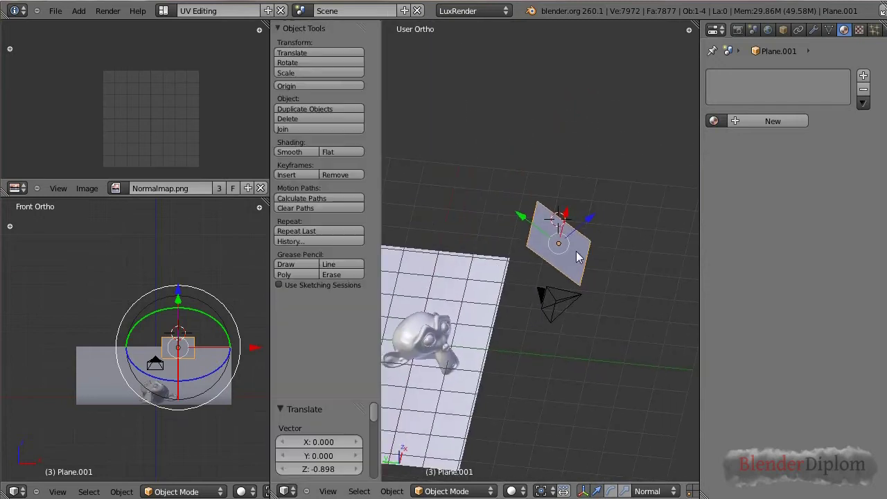
{"action": "key", "text": "n"}
{"action": "key", "text": "Tab"}
{"action": "scroll", "coordinate": [633, 317], "scroll_direction": "down", "scroll_amount": 5}
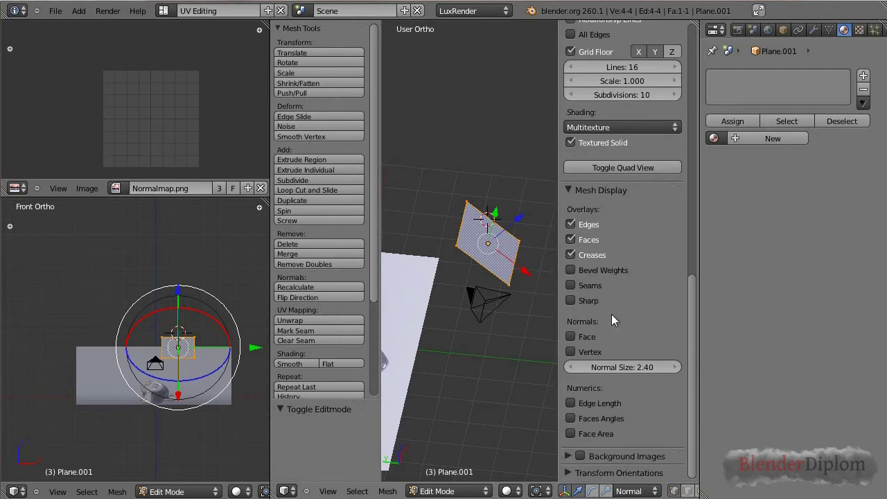
Step: Display Plane.001's face normals and orbit to check which way they point
{"action": "left_click", "coordinate": [570, 336]}
{"action": "mouse_move", "coordinate": [481, 295]}
{"action": "middle_mouse_down"}
{"action": "mouse_move", "coordinate": [482, 237]}
{"action": "mouse_move", "coordinate": [461, 216]}
{"action": "middle_mouse_up"}
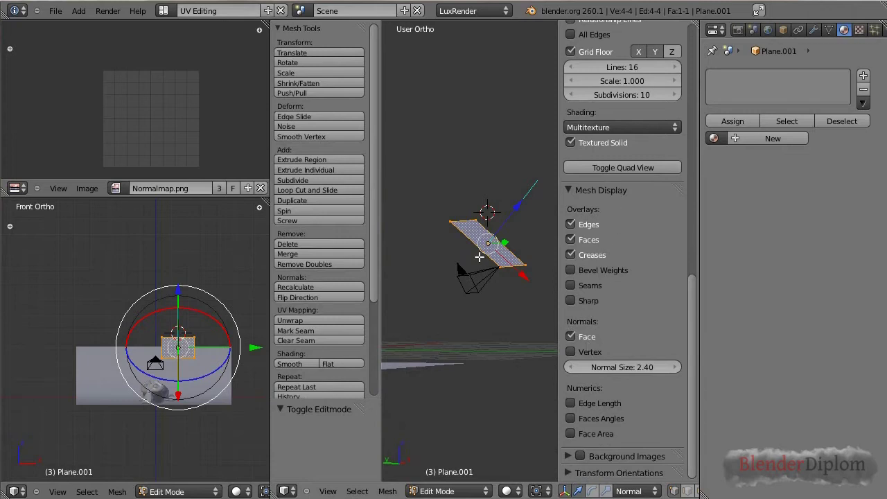
{"action": "middle_click_drag", "start_coordinate": [485, 257], "coordinate": [492, 289]}
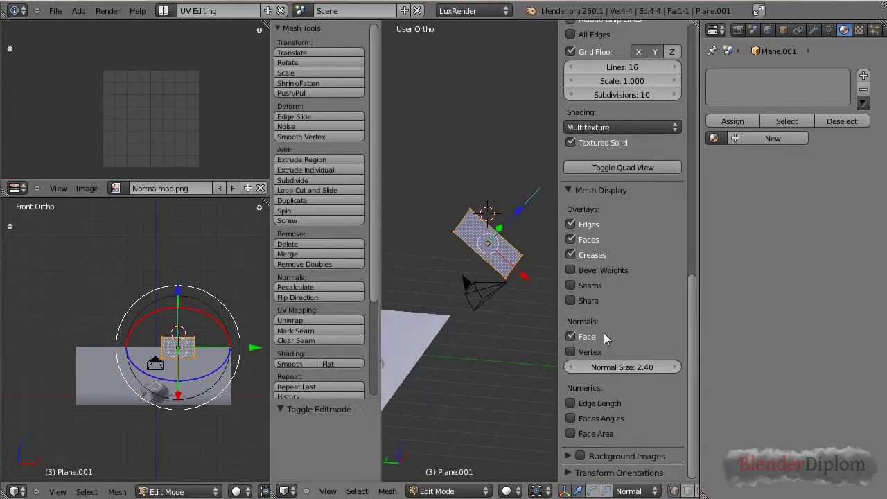
{"action": "key", "text": "Tab"}
{"action": "middle_click_drag", "start_coordinate": [444, 336], "coordinate": [448, 327]}
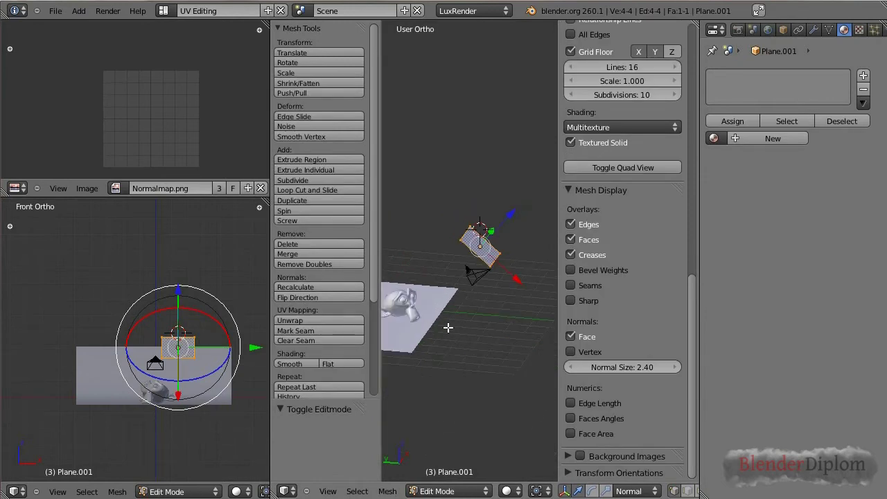
Step: Flip the plane's normals and return to Object Mode
{"action": "key", "text": "ctrl+f"}
{"action": "left_click", "coordinate": [453, 230]}
{"action": "key", "text": "Tab"}
{"action": "mouse_move", "coordinate": [457, 235]}
{"action": "middle_mouse_down"}
{"action": "mouse_move", "coordinate": [471, 247]}
{"action": "mouse_move", "coordinate": [530, 190]}
{"action": "mouse_move", "coordinate": [543, 194]}
{"action": "mouse_move", "coordinate": [478, 292]}
{"action": "mouse_move", "coordinate": [411, 282]}
{"action": "middle_mouse_up"}
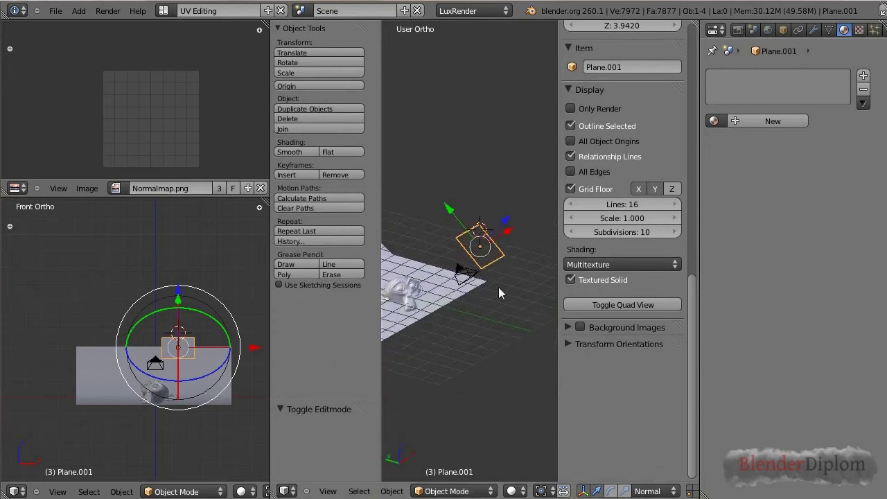
{"action": "key", "text": "n"}
Step: In top view, rotate the plane about -2.703° and move it beside the camera
{"action": "mouse_move", "coordinate": [498, 295]}
{"action": "middle_mouse_down"}
{"action": "mouse_move", "coordinate": [621, 358]}
{"action": "mouse_move", "coordinate": [600, 356]}
{"action": "middle_mouse_up"}
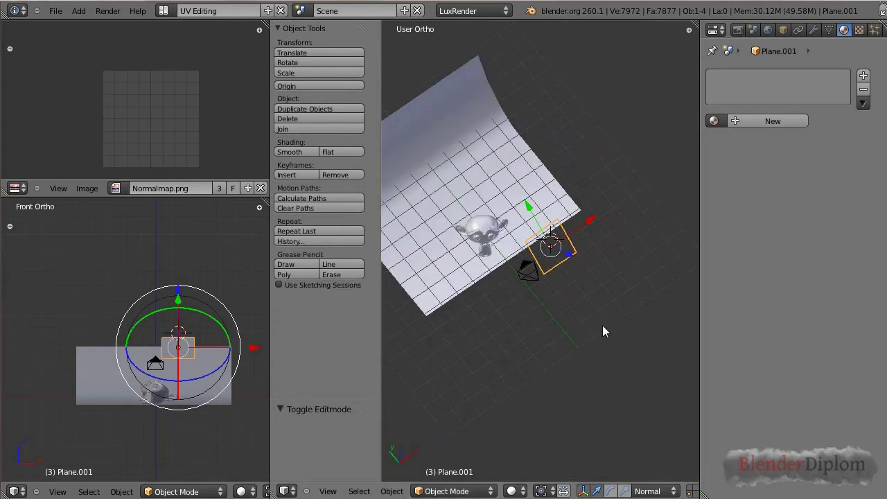
{"action": "key", "text": "KP_7"}
{"action": "key", "text": "r"}
{"action": "left_click", "coordinate": [630, 280]}
{"action": "key", "text": "g"}
{"action": "left_click", "coordinate": [635, 255]}
{"action": "key", "text": "r"}
{"action": "left_click", "coordinate": [638, 251]}
Step: Create a Matte material for Plane.001 and enable LuxRender Emission at power 100, gain 1.0
{"action": "left_click", "coordinate": [770, 122]}
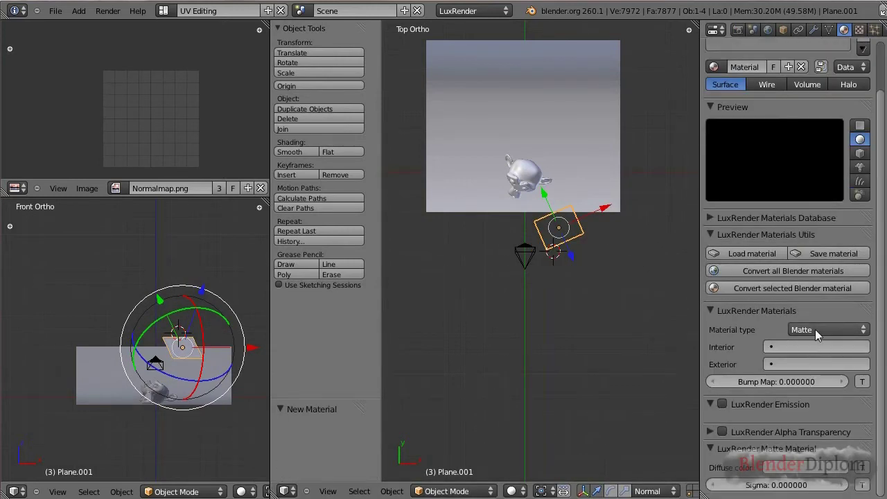
{"action": "left_click", "coordinate": [821, 327]}
{"action": "left_click", "coordinate": [820, 325]}
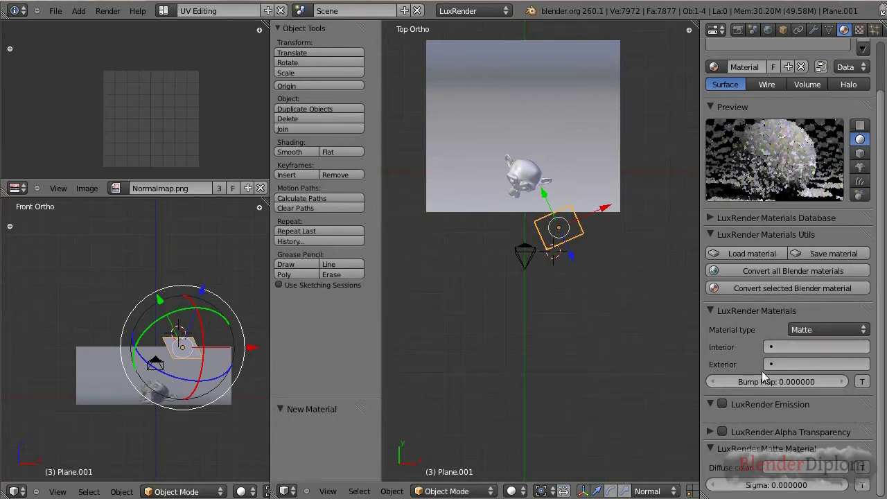
{"action": "left_click", "coordinate": [722, 405]}
{"action": "scroll", "coordinate": [727, 415], "scroll_direction": "down", "scroll_amount": 3}
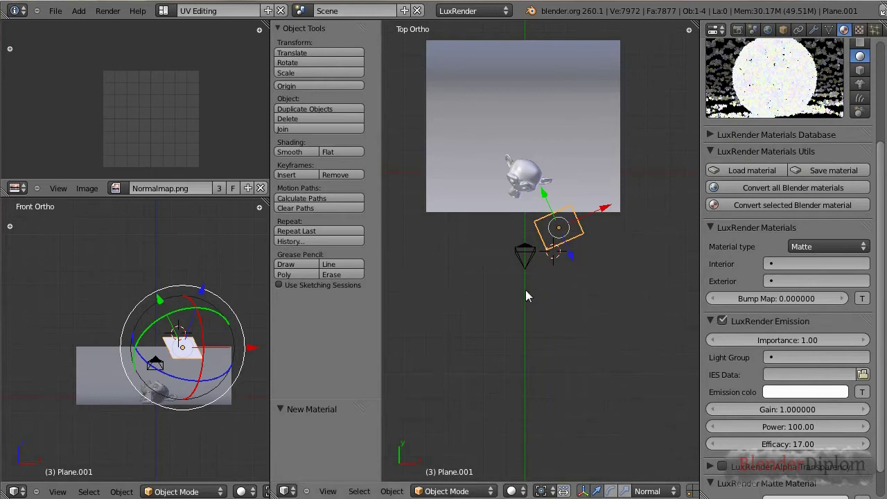
{"action": "middle_click_drag", "start_coordinate": [496, 273], "coordinate": [547, 208]}
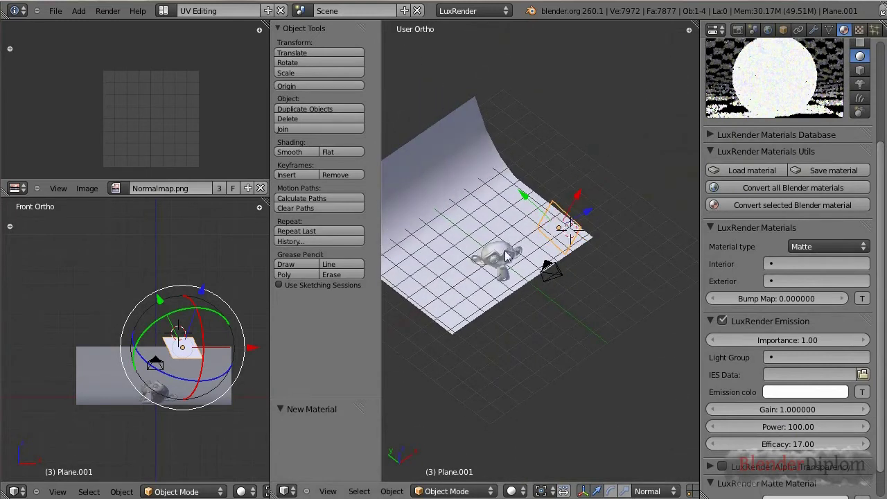
Step: Give the monkey new material Material.001 kept as Matte, then reselect the emitting plane
{"action": "right_click", "coordinate": [506, 256]}
{"action": "mouse_move", "coordinate": [414, 325]}
{"action": "middle_mouse_down"}
{"action": "mouse_move", "coordinate": [499, 309]}
{"action": "mouse_move", "coordinate": [483, 168]}
{"action": "middle_mouse_up"}
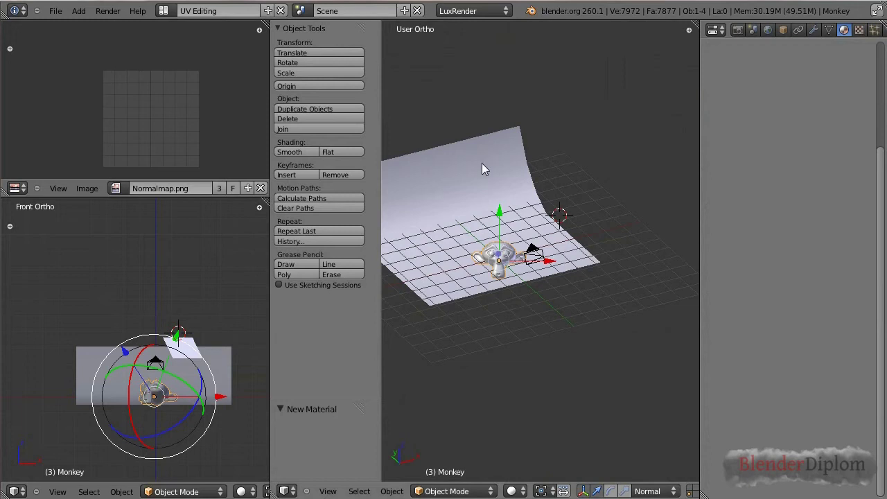
{"action": "left_click", "coordinate": [789, 121]}
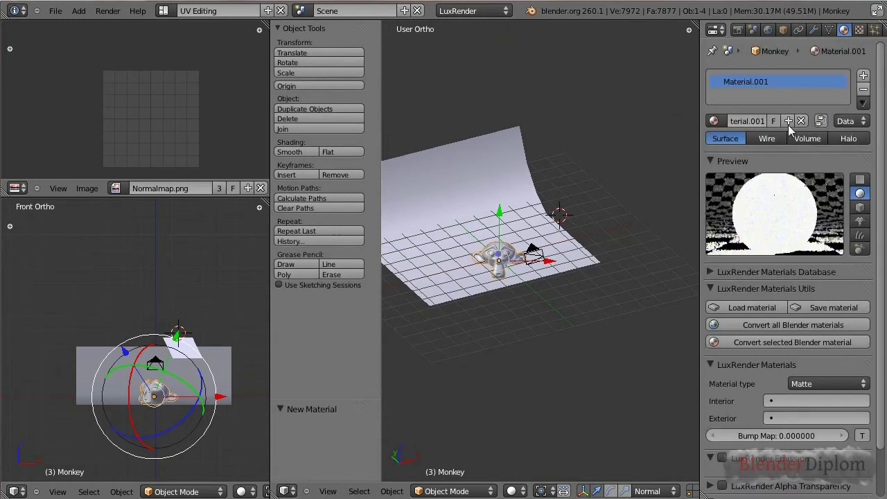
{"action": "scroll", "coordinate": [814, 340], "scroll_direction": "down", "scroll_amount": 2}
{"action": "left_click", "coordinate": [815, 328]}
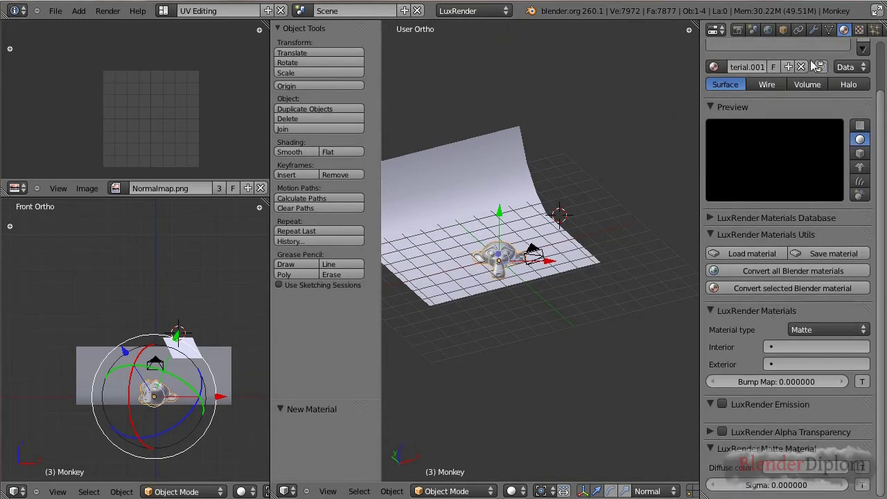
{"action": "left_click", "coordinate": [831, 326]}
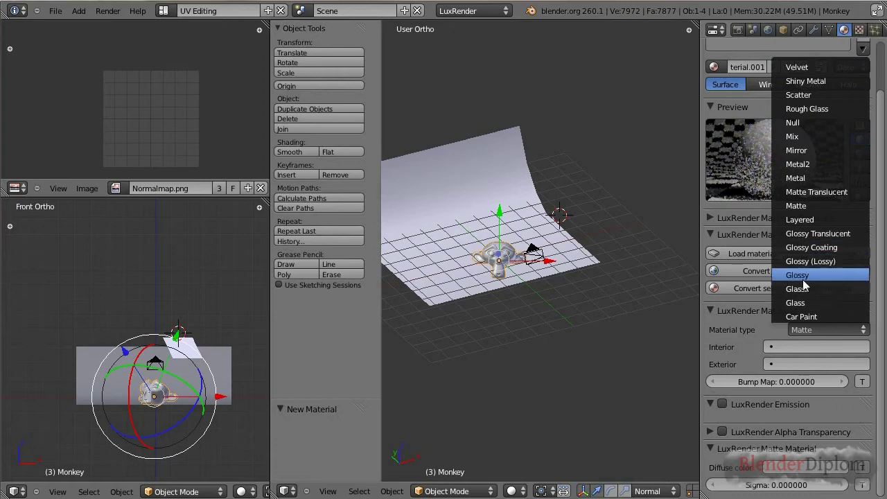
{"action": "mouse_move", "coordinate": [820, 275]}
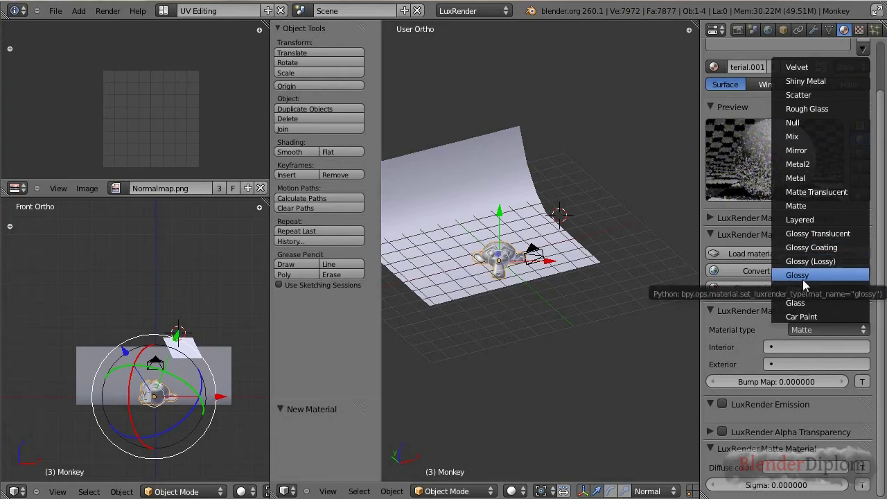
{"action": "mouse_move", "coordinate": [665, 235]}
{"action": "middle_mouse_down"}
{"action": "mouse_move", "coordinate": [612, 222]}
{"action": "mouse_move", "coordinate": [590, 331]}
{"action": "middle_mouse_up"}
{"action": "right_click", "coordinate": [579, 227]}
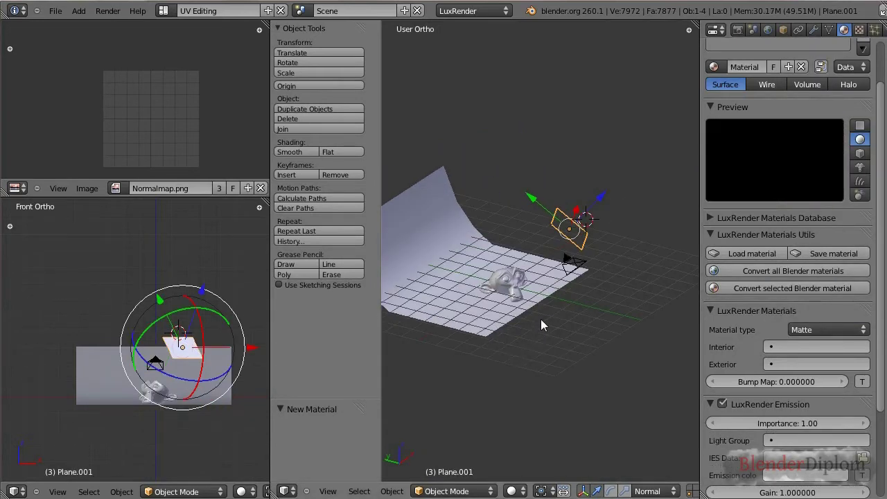
Step: Render the emitting-plane scene with LuxRender, then return to the 3D view
{"action": "key", "text": "F12"}
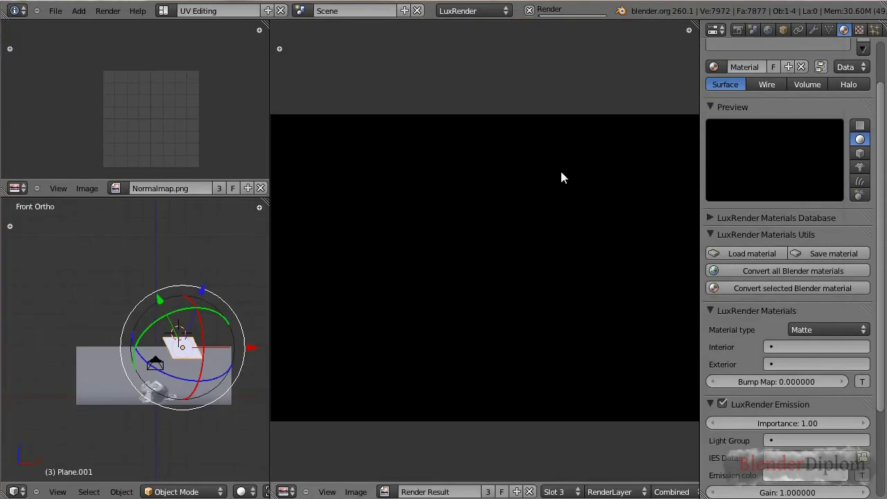
{"action": "left_click", "coordinate": [134, 12]}
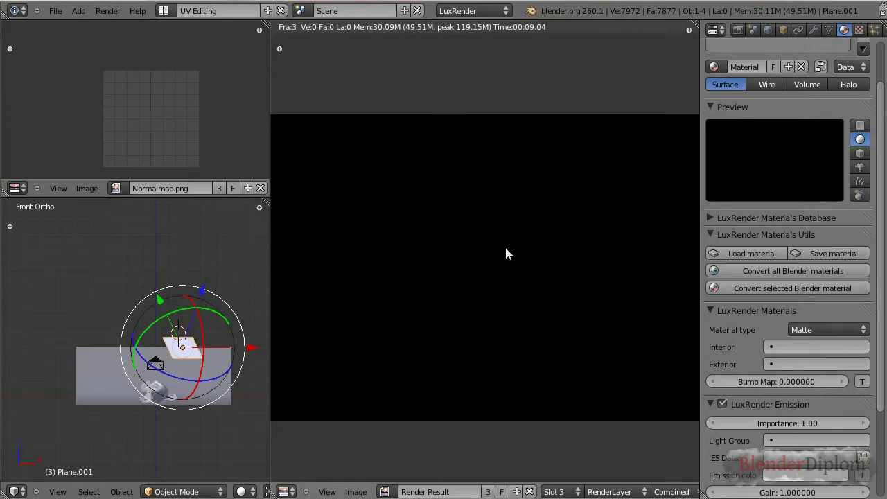
{"action": "key", "text": "Escape"}
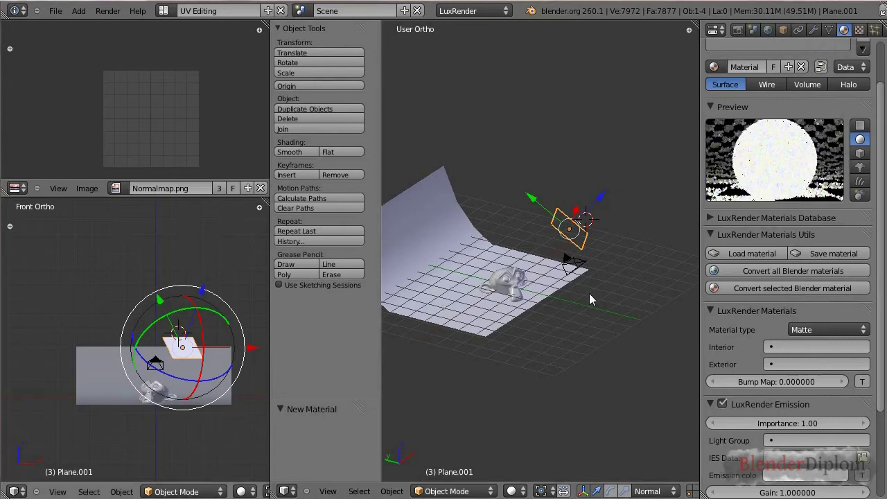
Step: Open the system console from the Help menu and move it aside to watch render progress
{"action": "left_click", "coordinate": [130, 11]}
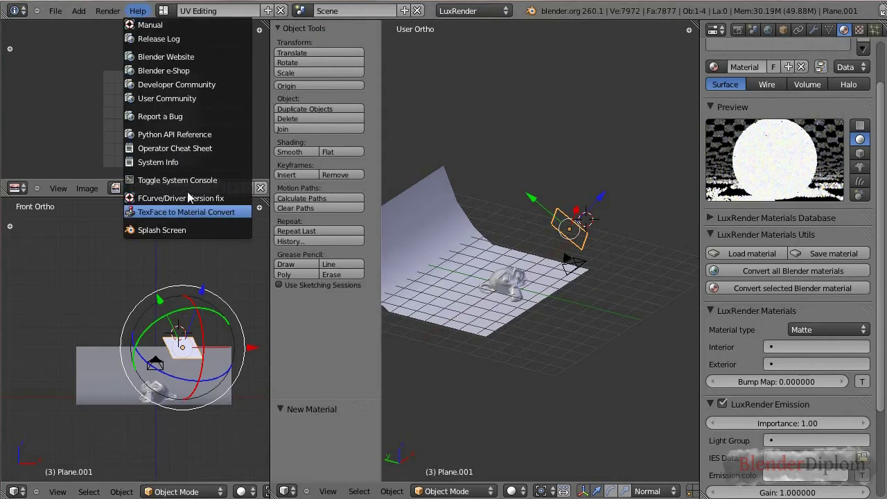
{"action": "left_click", "coordinate": [177, 179]}
{"action": "left_click_drag", "start_coordinate": [183, 162], "coordinate": [319, 99]}
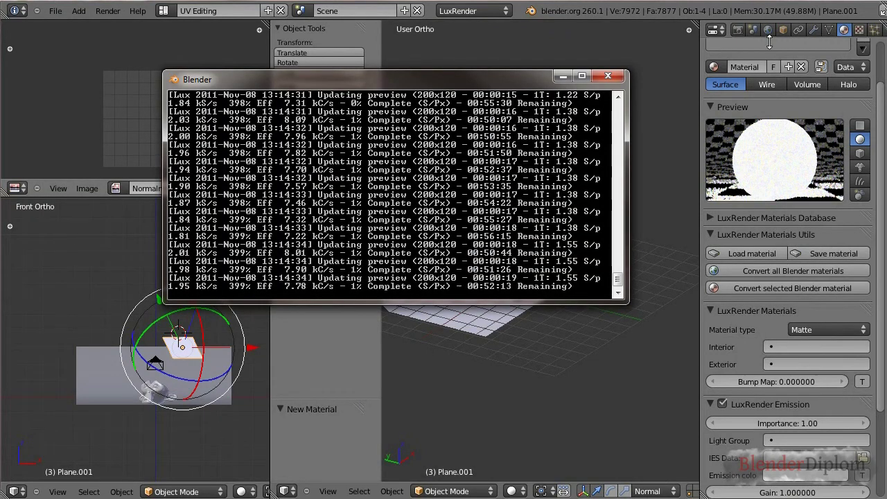
Step: In the render settings, set the LuxRender log verbosity to Very quiet
{"action": "left_click", "coordinate": [737, 29]}
{"action": "scroll", "coordinate": [816, 438], "scroll_direction": "down", "scroll_amount": 2}
{"action": "scroll", "coordinate": [816, 439], "scroll_direction": "down", "scroll_amount": 3}
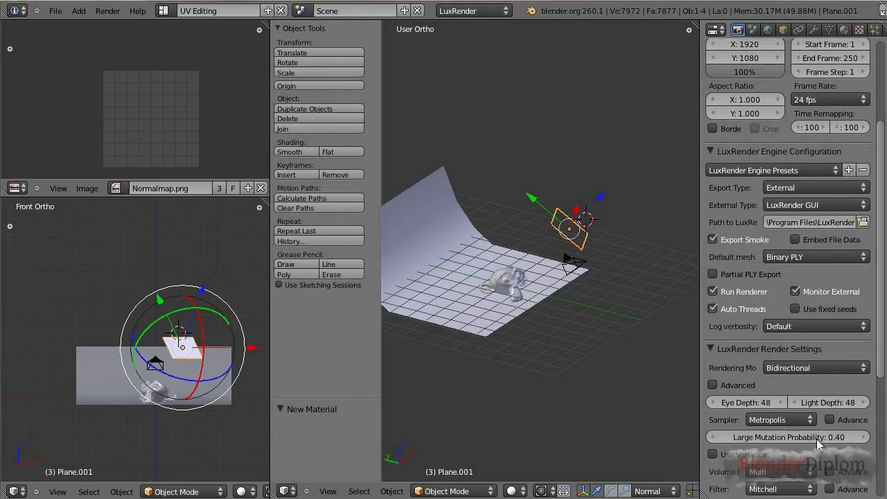
{"action": "scroll", "coordinate": [816, 439], "scroll_direction": "down", "scroll_amount": 4}
{"action": "scroll", "coordinate": [816, 439], "scroll_direction": "up", "scroll_amount": 2}
{"action": "left_click", "coordinate": [797, 278]}
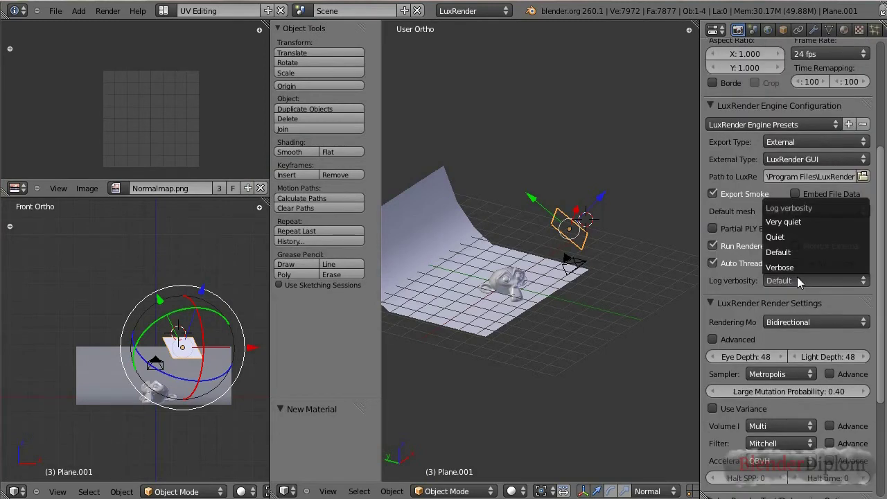
{"action": "left_click", "coordinate": [798, 236]}
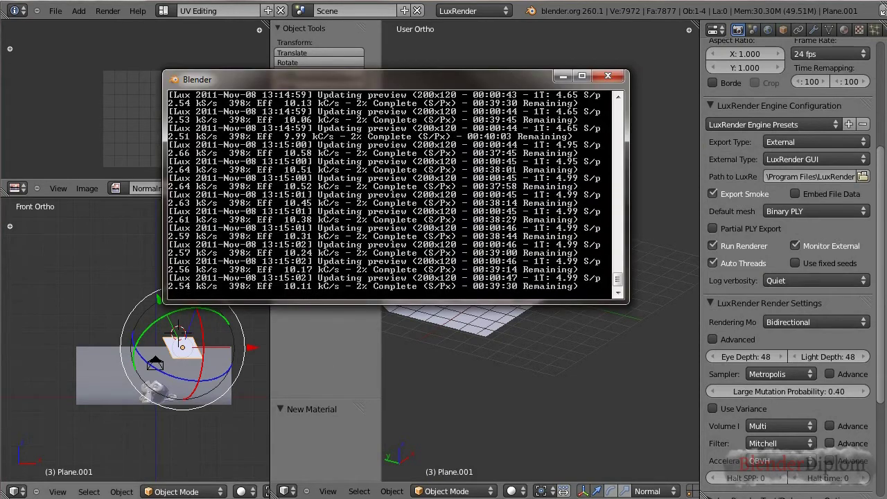
{"action": "left_click", "coordinate": [794, 276]}
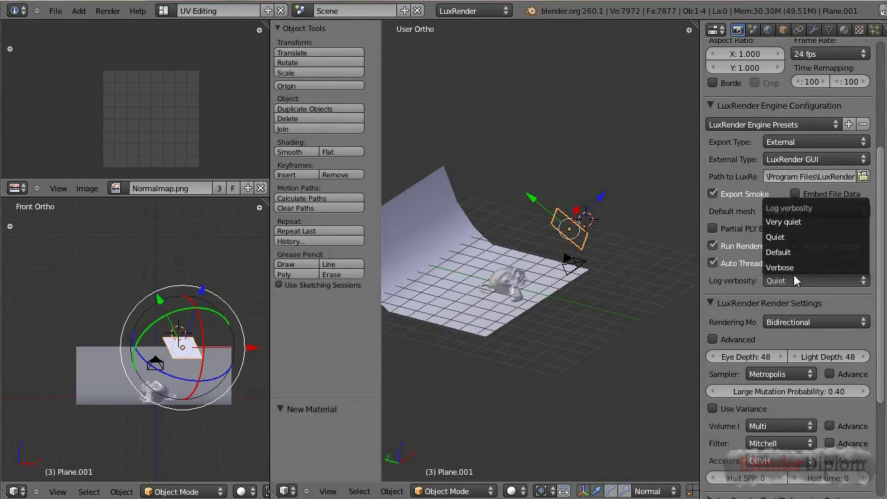
{"action": "left_click", "coordinate": [793, 220]}
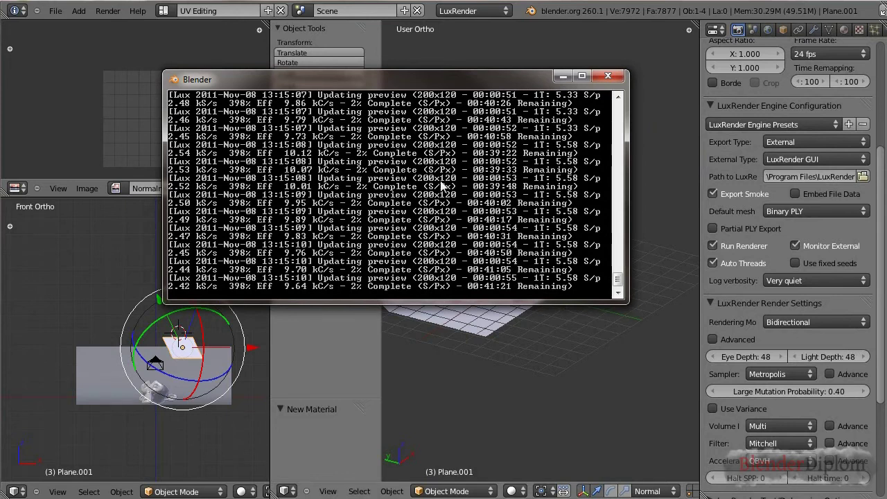
Step: Bring Blender back in front of the console and return to the material settings
{"action": "left_click", "coordinate": [804, 224]}
{"action": "scroll", "coordinate": [804, 224], "scroll_direction": "up", "scroll_amount": 3}
{"action": "left_click", "coordinate": [843, 29]}
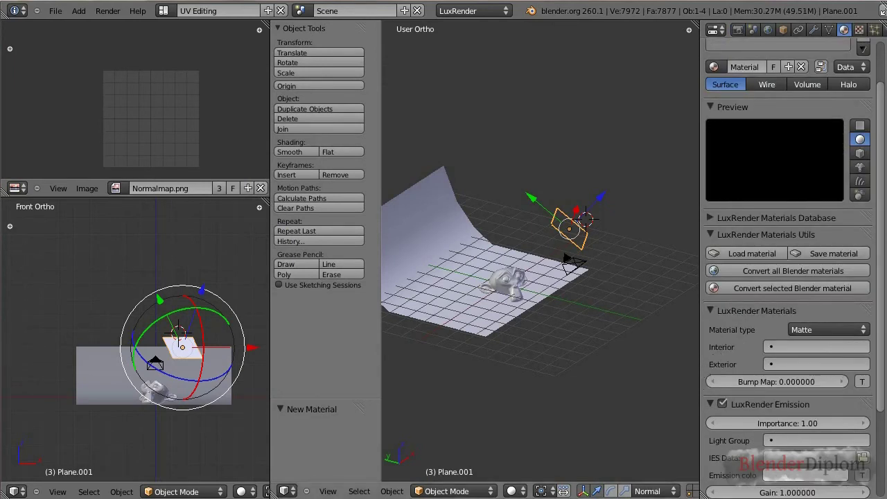
Step: Select the camera and orbit the view around the scene
{"action": "right_click", "coordinate": [566, 255]}
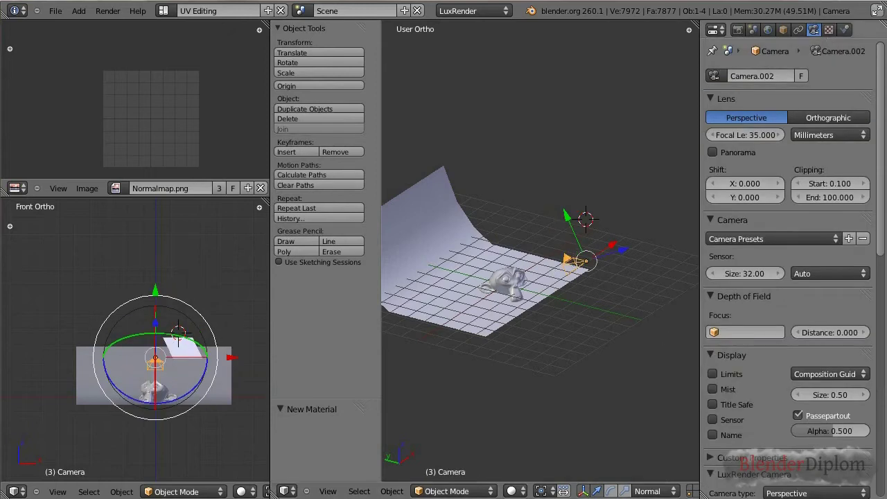
{"action": "middle_click_drag", "start_coordinate": [535, 217], "coordinate": [611, 236]}
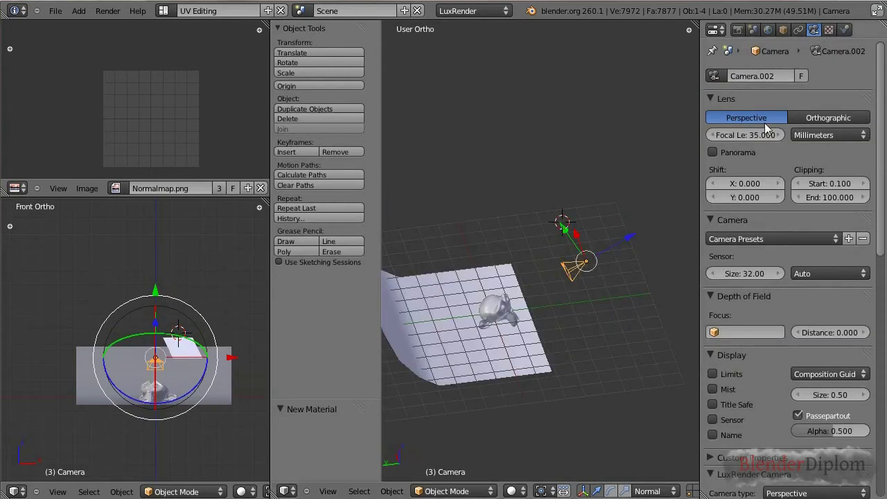
{"action": "middle_click_drag", "start_coordinate": [509, 283], "coordinate": [516, 284]}
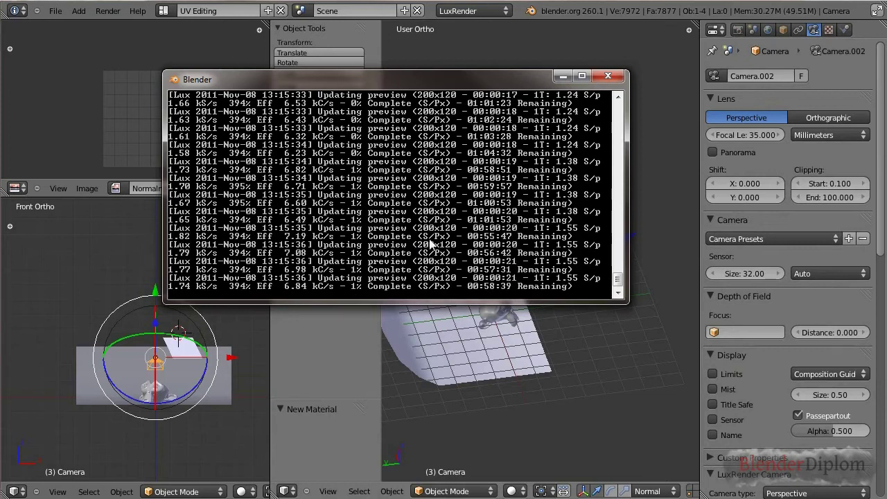
Step: Make the render log console taller, then minimize it
{"action": "left_click_drag", "start_coordinate": [466, 304], "coordinate": [466, 411]}
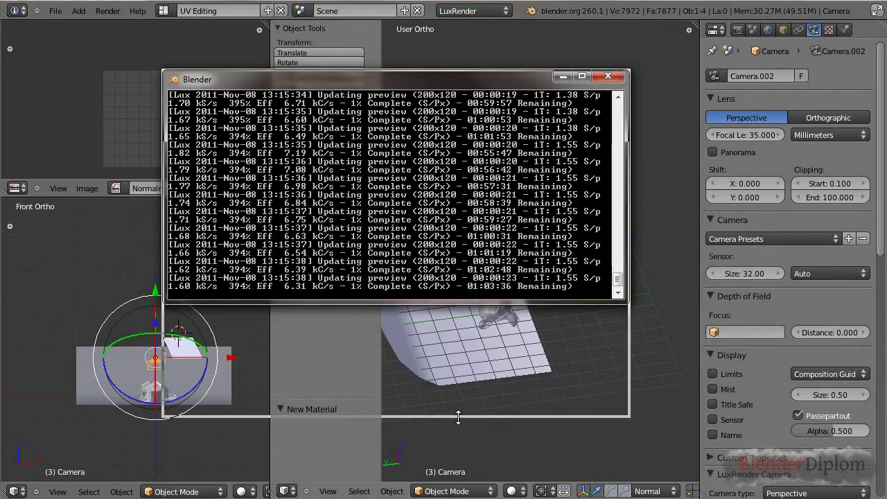
{"action": "mouse_move", "coordinate": [617, 388]}
{"action": "left_mouse_down"}
{"action": "mouse_move", "coordinate": [632, 292]}
{"action": "mouse_move", "coordinate": [618, 374]}
{"action": "left_mouse_up"}
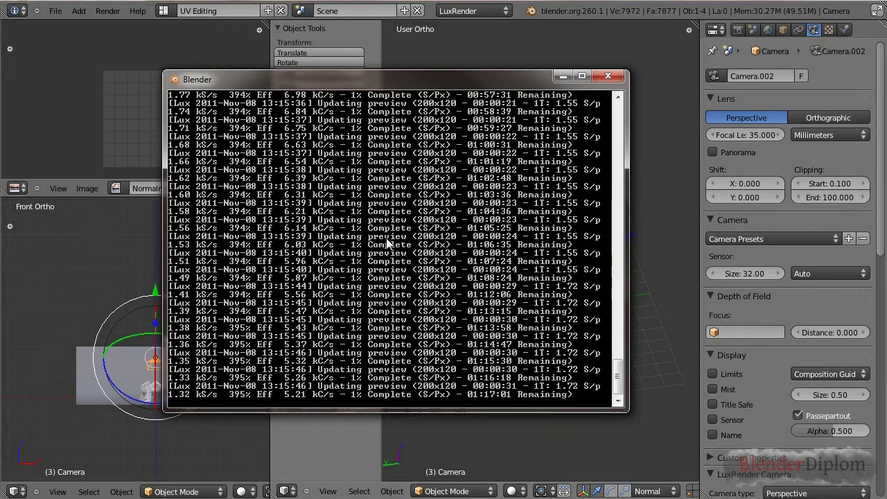
{"action": "left_click", "coordinate": [555, 76]}
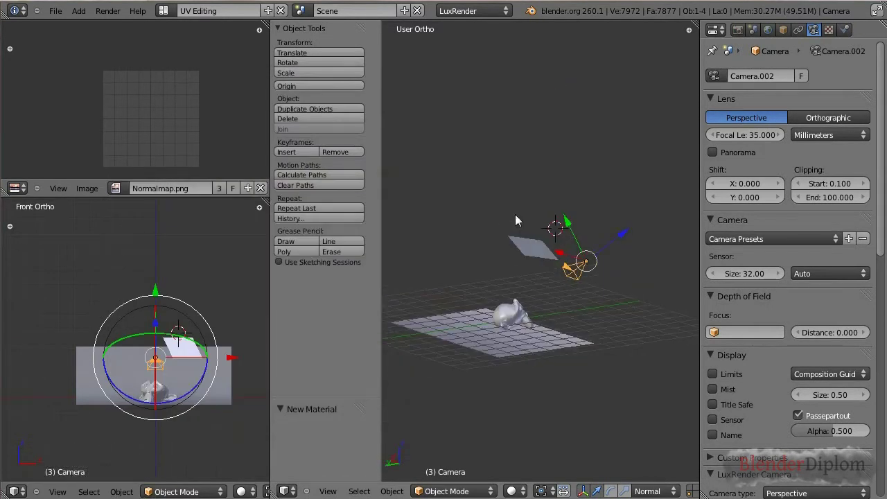
{"action": "right_click", "coordinate": [534, 236]}
{"action": "key", "text": "h"}
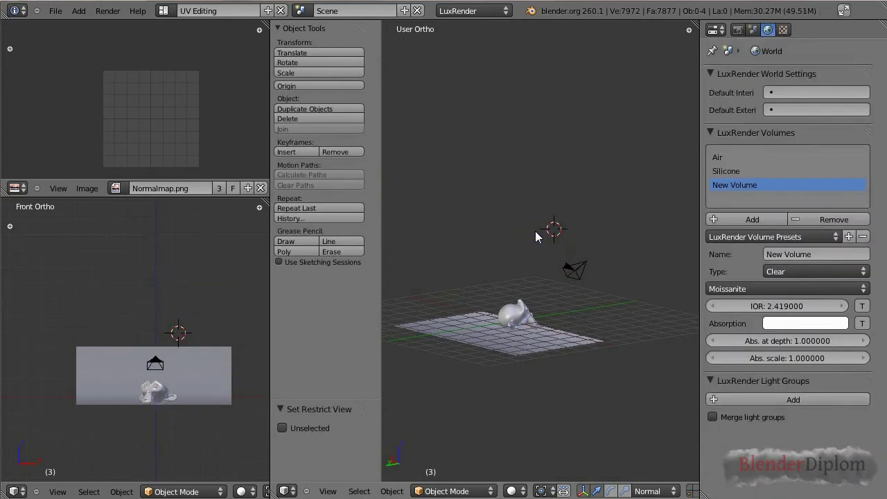
{"action": "key", "text": "alt+h"}
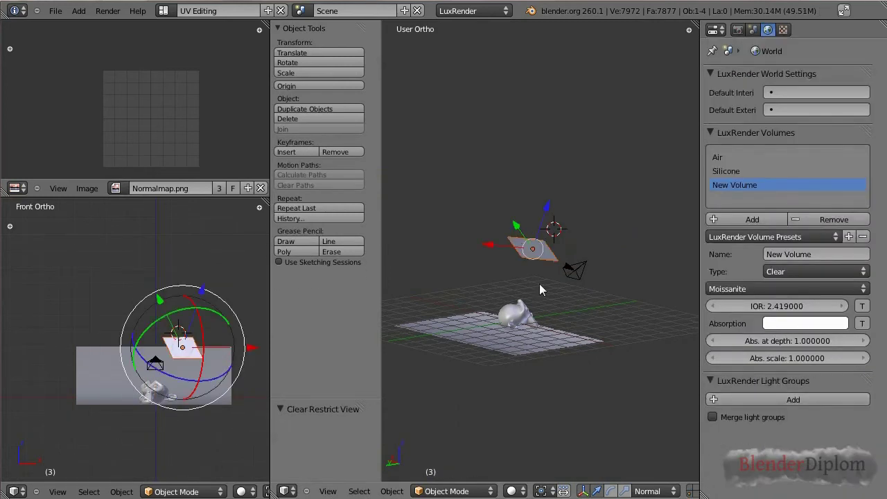
{"action": "middle_click_drag", "start_coordinate": [608, 305], "coordinate": [499, 349]}
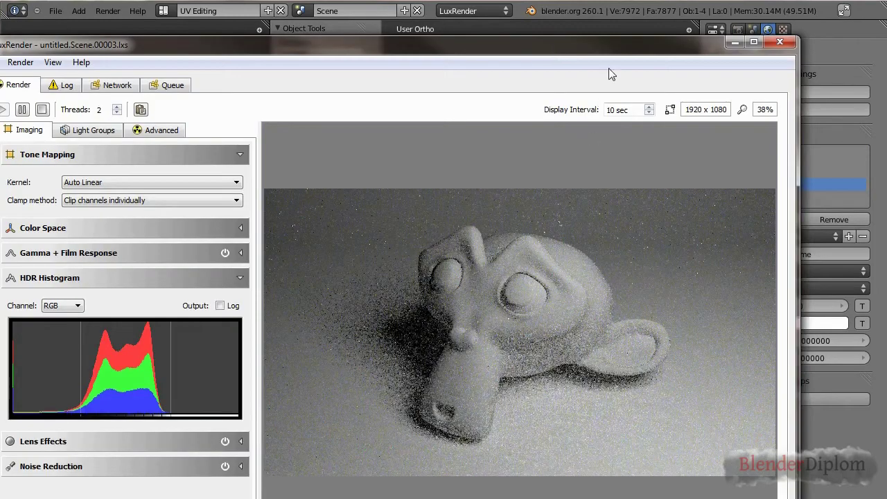
Step: Move the LuxRender window to the top of the screen and pause the render
{"action": "left_click_drag", "start_coordinate": [610, 57], "coordinate": [648, 19]}
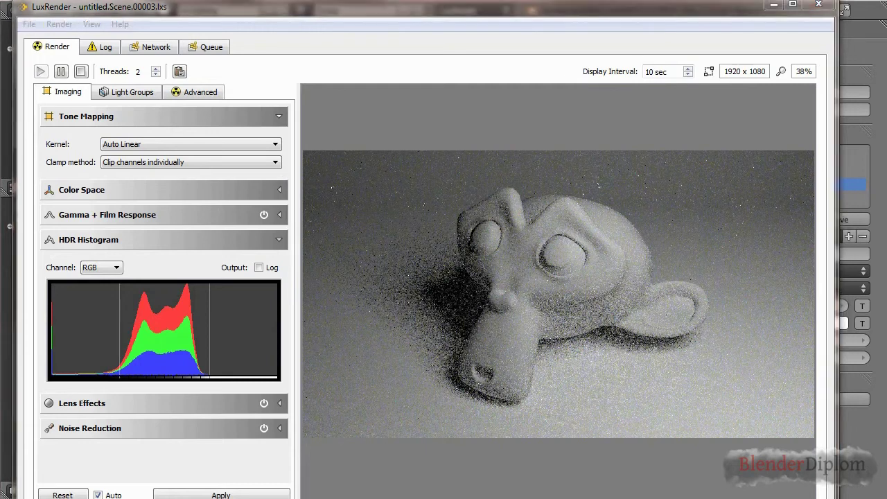
{"action": "left_click", "coordinate": [61, 72]}
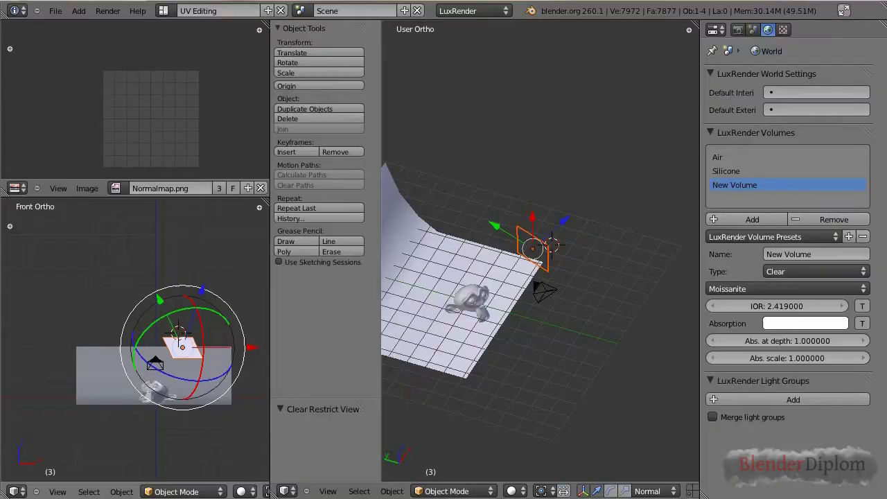
Step: Delete the plane light, switch to the Right Ortho view, and place the 3D cursor above Suzanne
{"action": "key", "text": "x"}
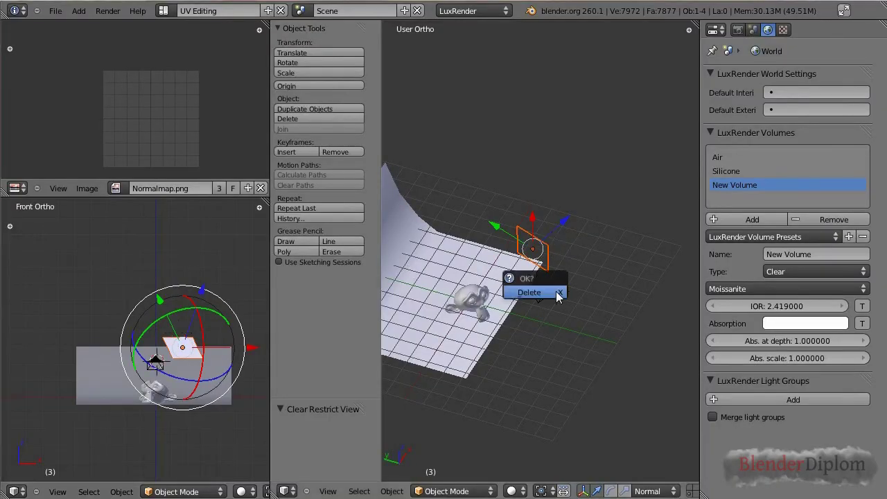
{"action": "left_click", "coordinate": [556, 297]}
{"action": "key", "text": "KP_3"}
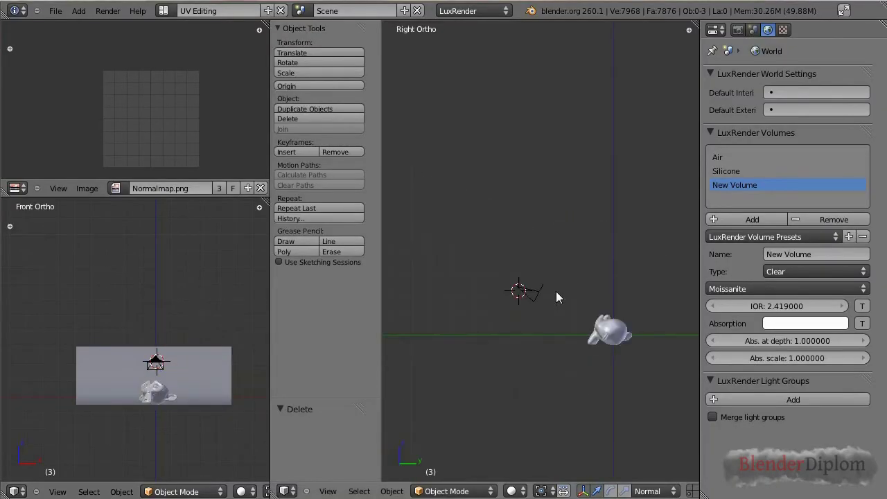
{"action": "middle_click_drag", "start_coordinate": [639, 217], "coordinate": [538, 243], "text": "shift"}
{"action": "left_click", "coordinate": [528, 234]}
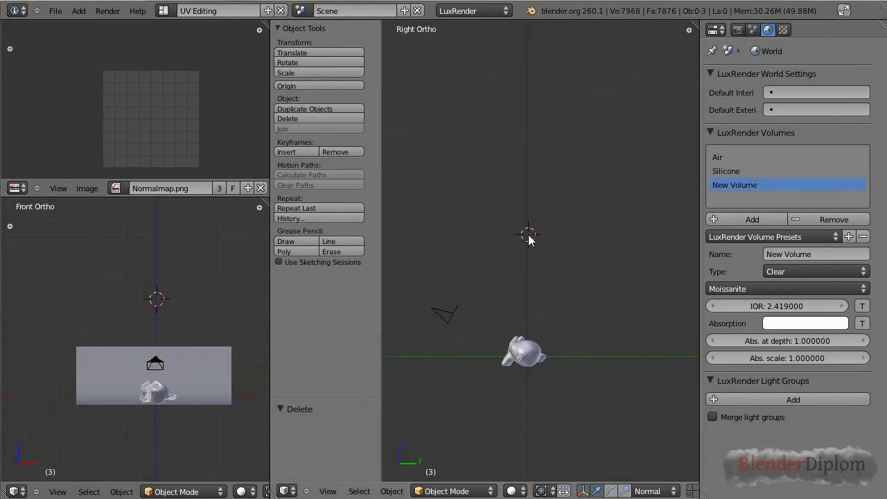
{"action": "key", "text": "shift+a"}
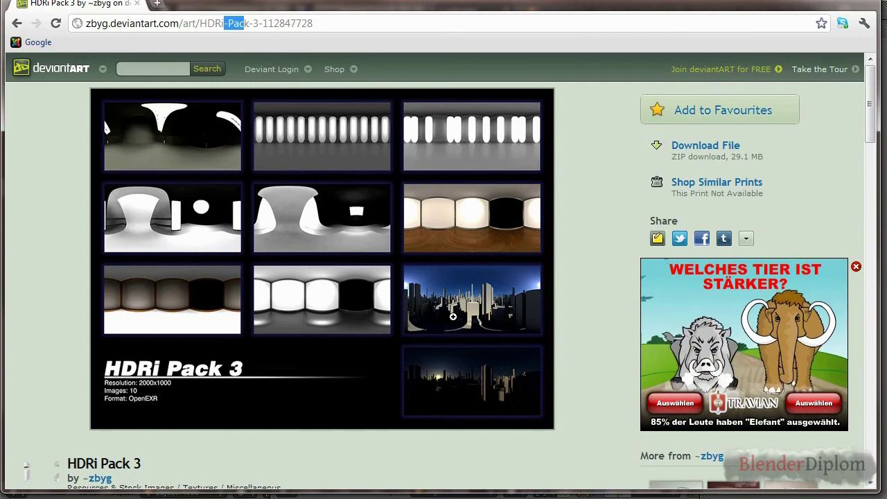
Step: Scroll the HDRi Pack 3 page down to the comments and back up
{"action": "scroll", "coordinate": [319, 383], "scroll_direction": "down", "scroll_amount": 5}
{"action": "scroll", "coordinate": [320, 385], "scroll_direction": "down", "scroll_amount": 5}
{"action": "scroll", "coordinate": [320, 385], "scroll_direction": "up", "scroll_amount": 5}
{"action": "scroll", "coordinate": [319, 384], "scroll_direction": "up", "scroll_amount": 6}
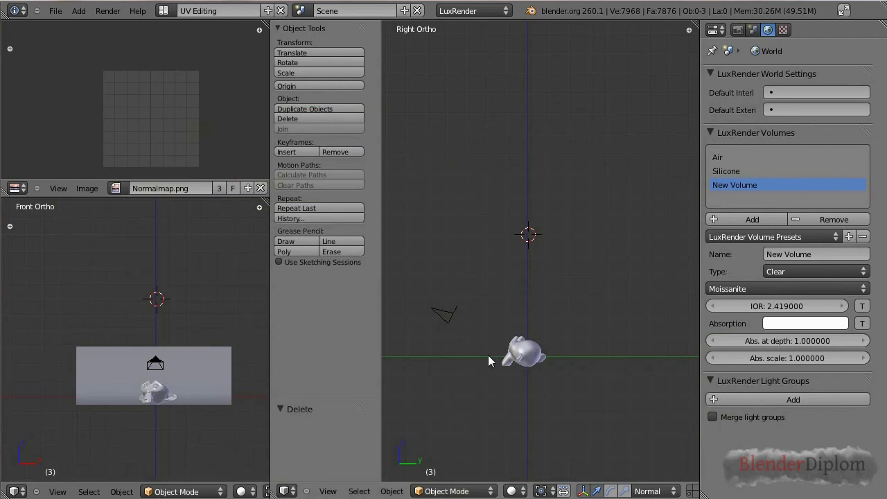
Step: Add a Hemi lamp at the 3D cursor and load studio027.exr as its HDRI map
{"action": "key", "text": "shift+a"}
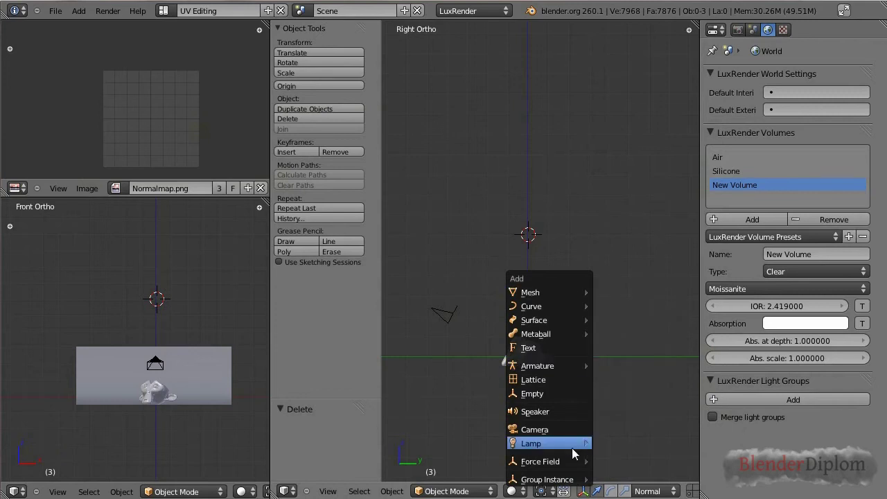
{"action": "mouse_move", "coordinate": [547, 443]}
{"action": "left_click", "coordinate": [621, 430]}
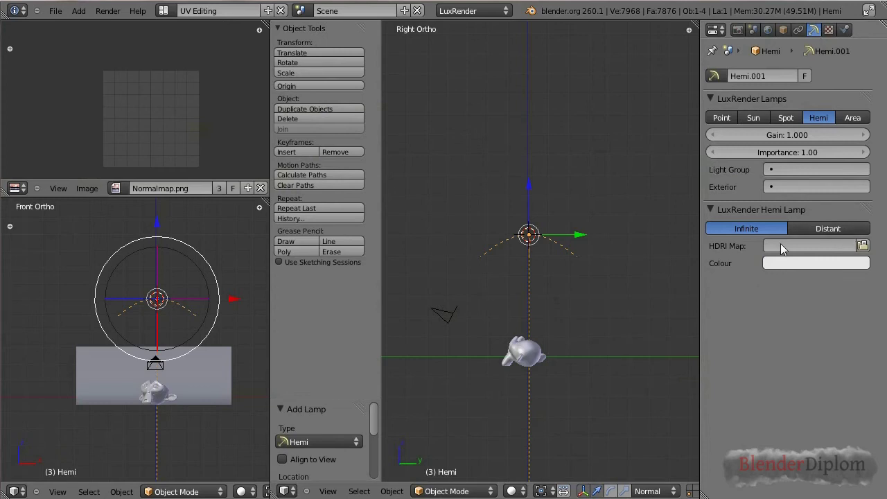
{"action": "left_click", "coordinate": [862, 245]}
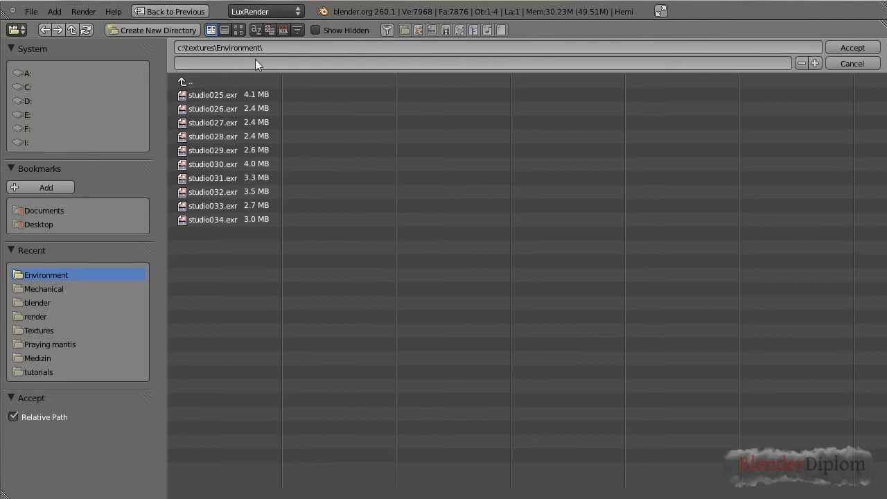
{"action": "left_click", "coordinate": [238, 29]}
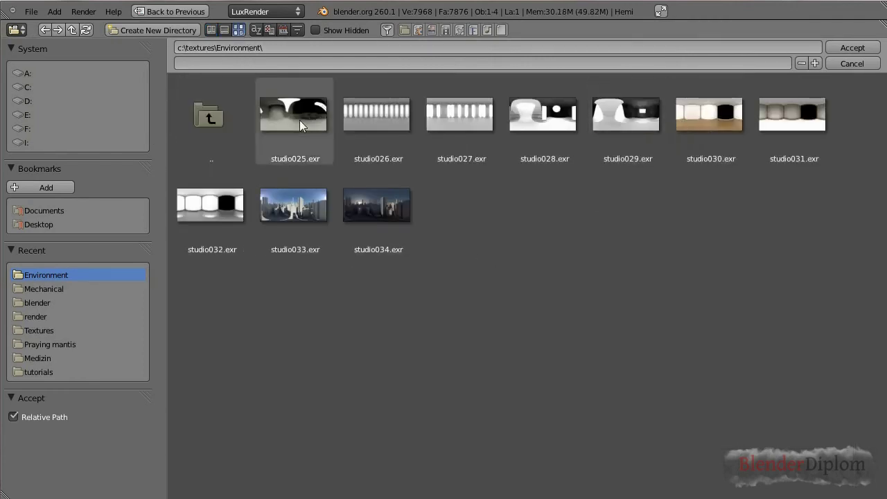
{"action": "left_click", "coordinate": [436, 114]}
{"action": "double_click", "coordinate": [436, 114]}
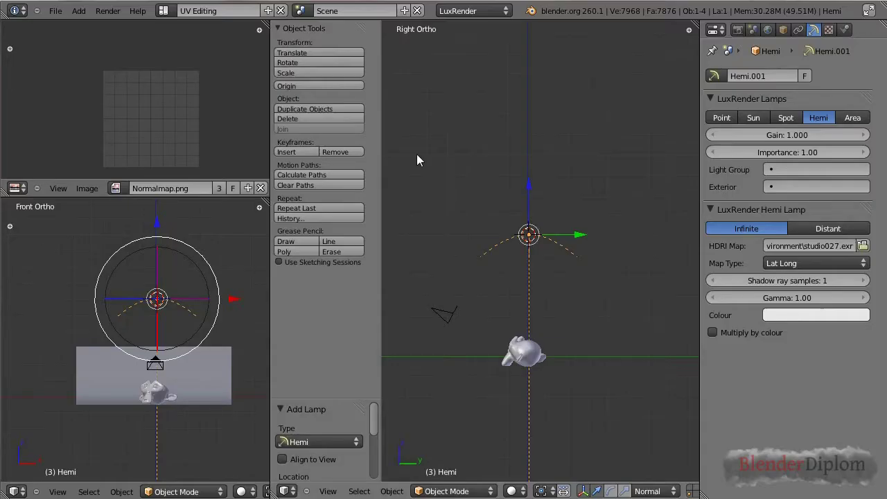
{"action": "right_click", "coordinate": [516, 344]}
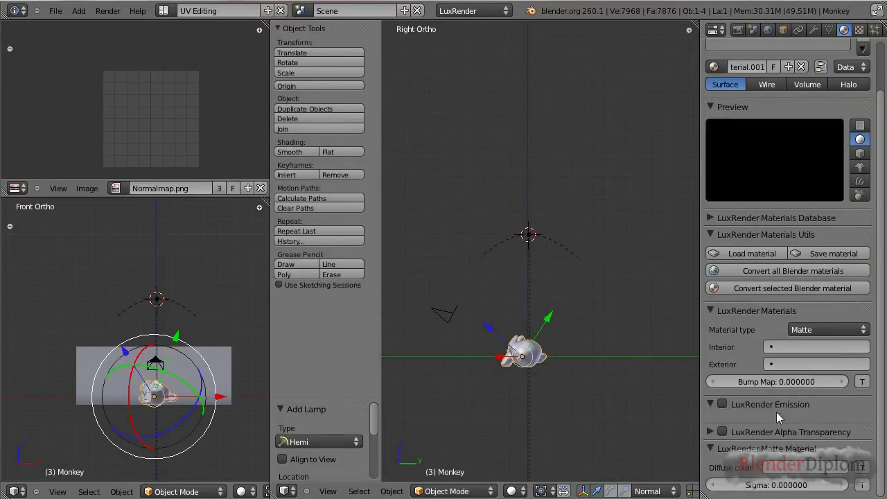
Step: Set Suzanne's material type to Shiny Metal and render the scene with F12
{"action": "left_click", "coordinate": [834, 326]}
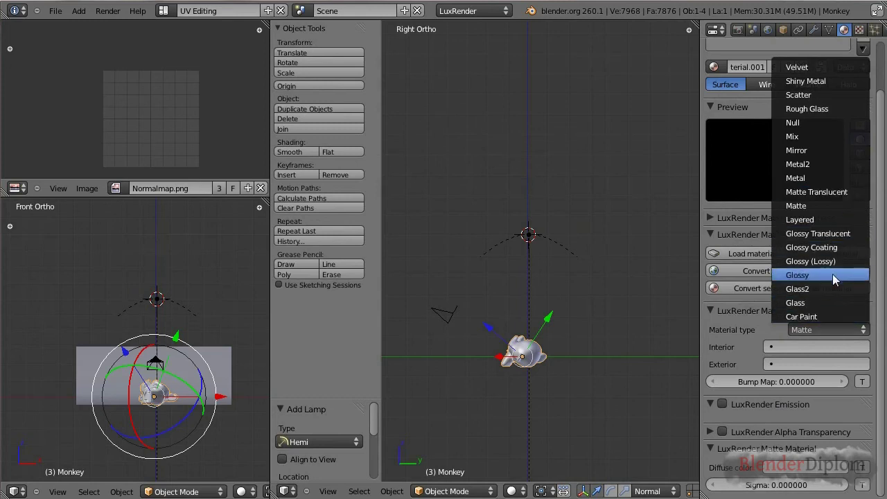
{"action": "left_click", "coordinate": [837, 79]}
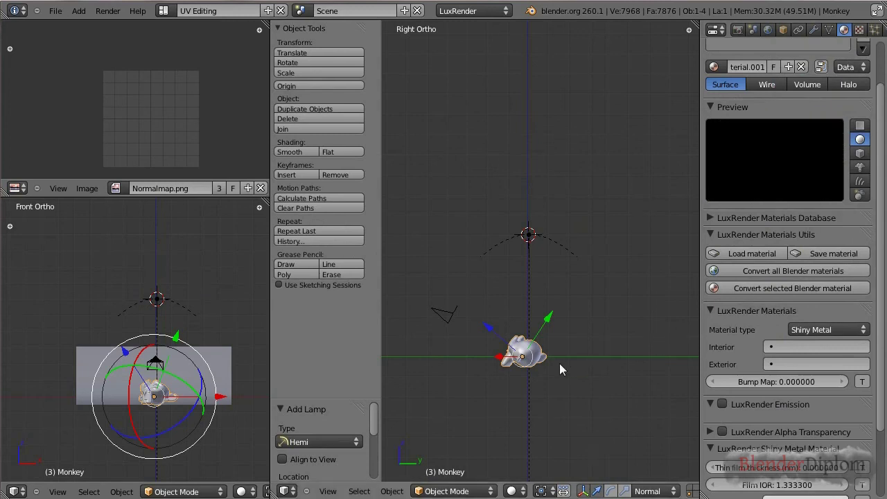
{"action": "key", "text": "F12"}
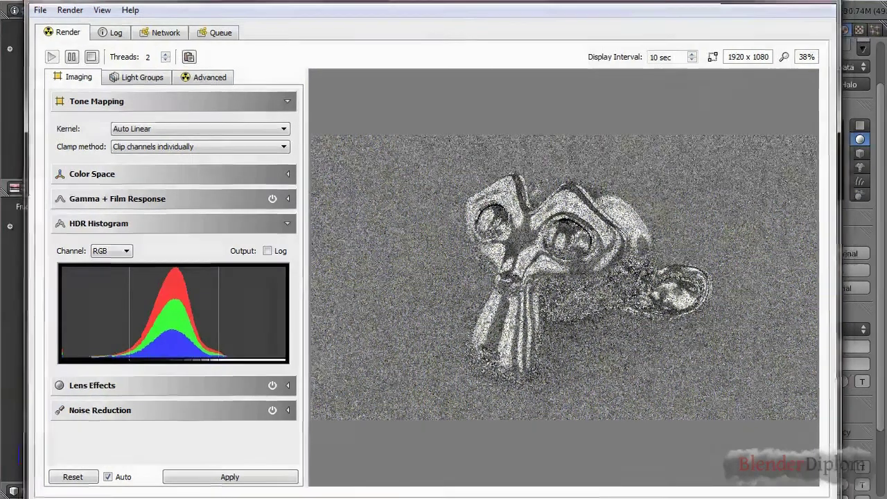
Step: Leave the render result and switch the 3D view to the camera view with Numpad 0
{"action": "key", "text": "Escape"}
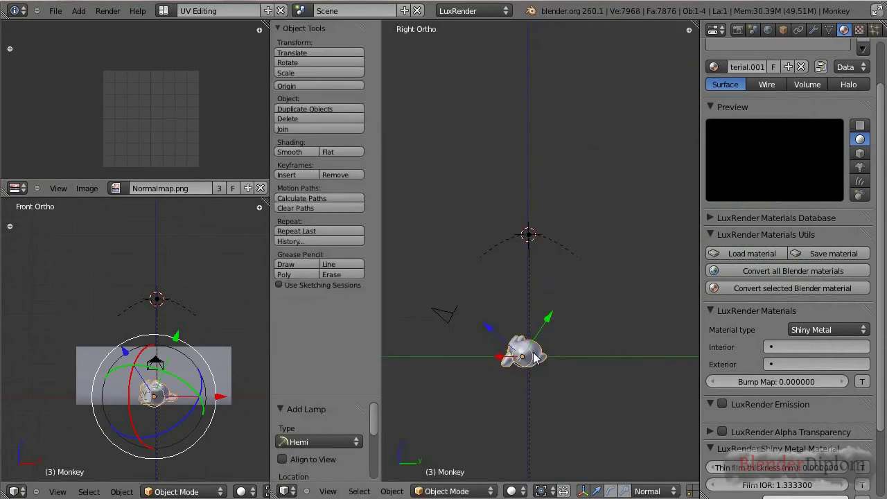
{"action": "key", "text": "KP_0"}
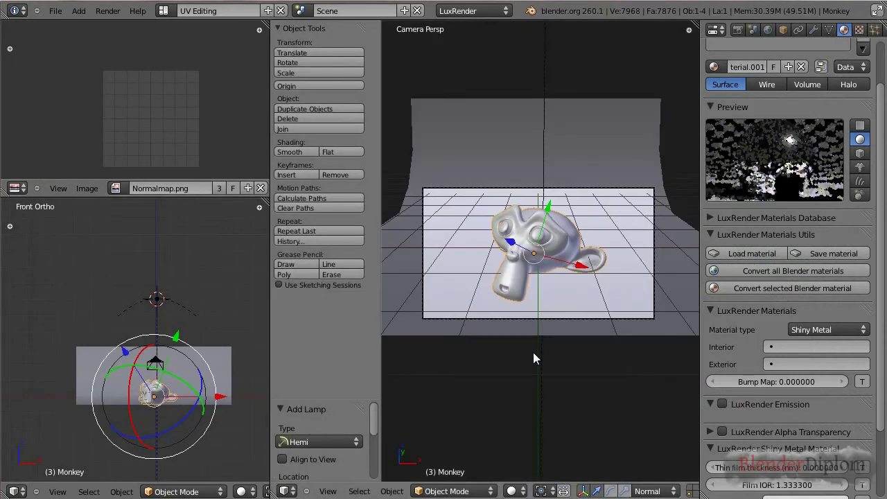